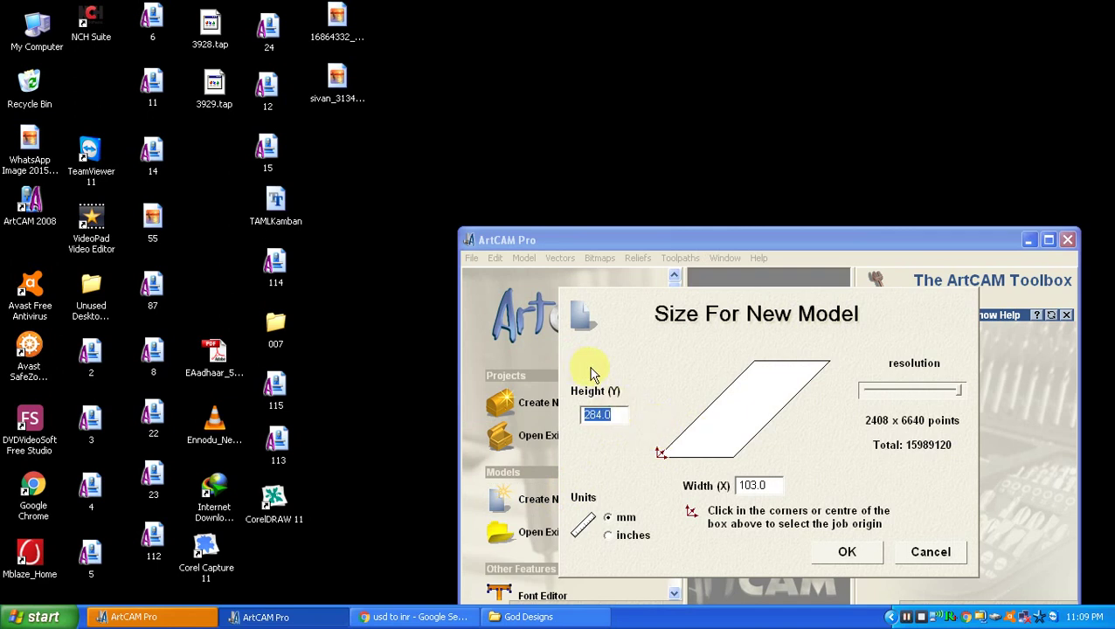
- Create a new model 500 mm high and 1500 mm wide, and maximize its 2D view and the program window
{"action": "type", "text": "500"}
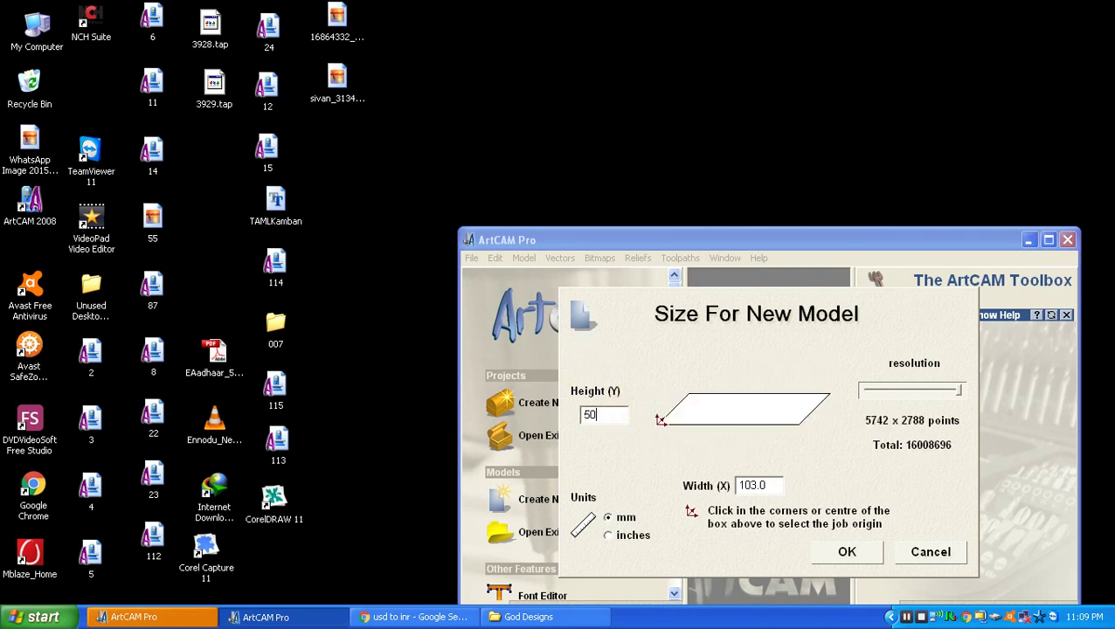
{"action": "type", "text": "1500"}
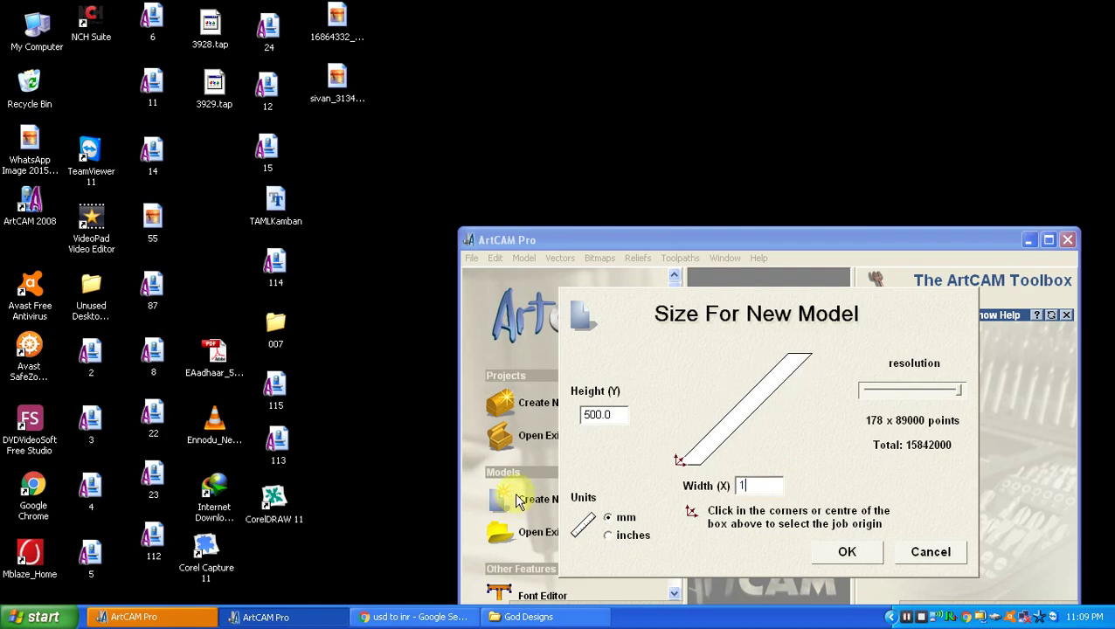
{"action": "left_click", "coordinate": [842, 551]}
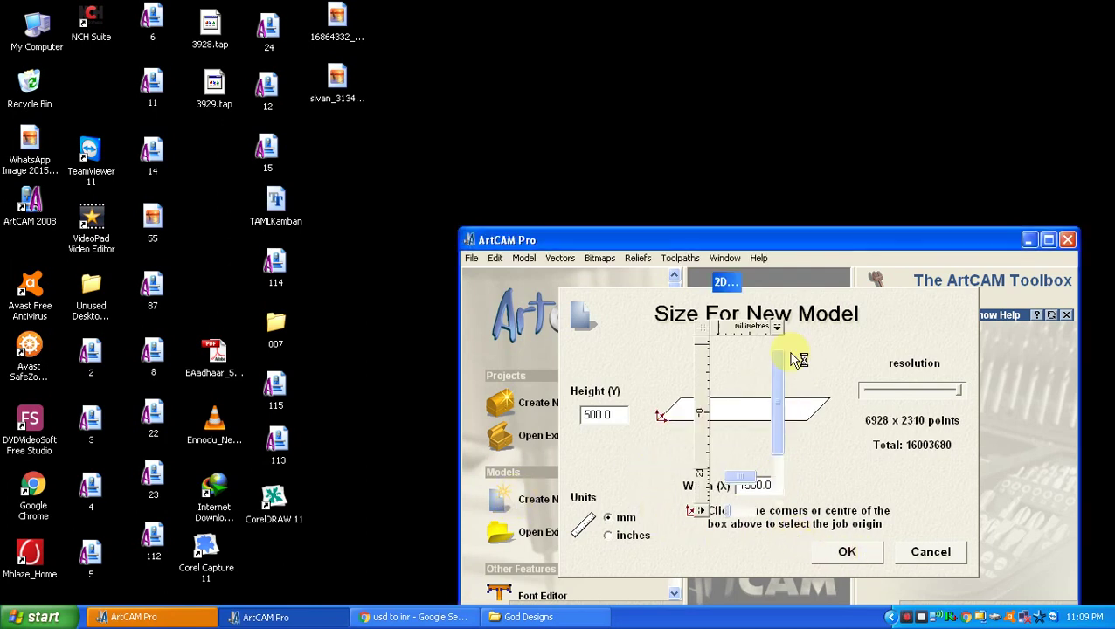
{"action": "left_click", "coordinate": [757, 283]}
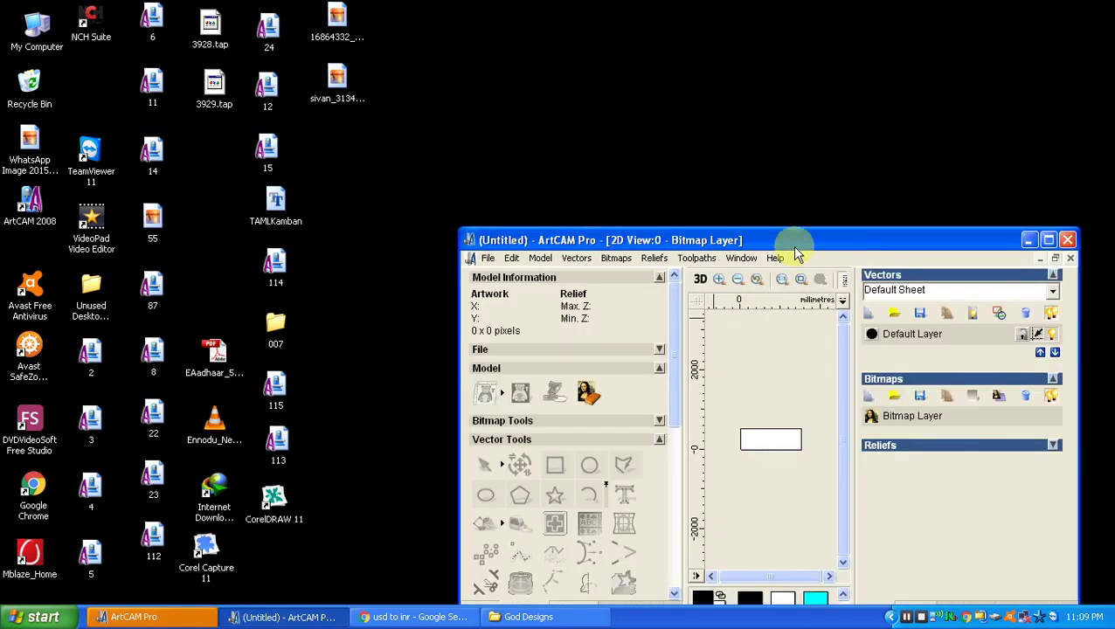
{"action": "double_click", "coordinate": [778, 242]}
- Start a relief import for ArtCAM Models (*.art) and browse to the god folder on Seagate Expansion Drive (G:)
{"action": "left_click", "coordinate": [193, 28]}
{"action": "left_click", "coordinate": [204, 96]}
{"action": "left_click", "coordinate": [552, 385]}
{"action": "left_click", "coordinate": [550, 400]}
{"action": "left_click", "coordinate": [375, 296]}
{"action": "double_click", "coordinate": [469, 179]}
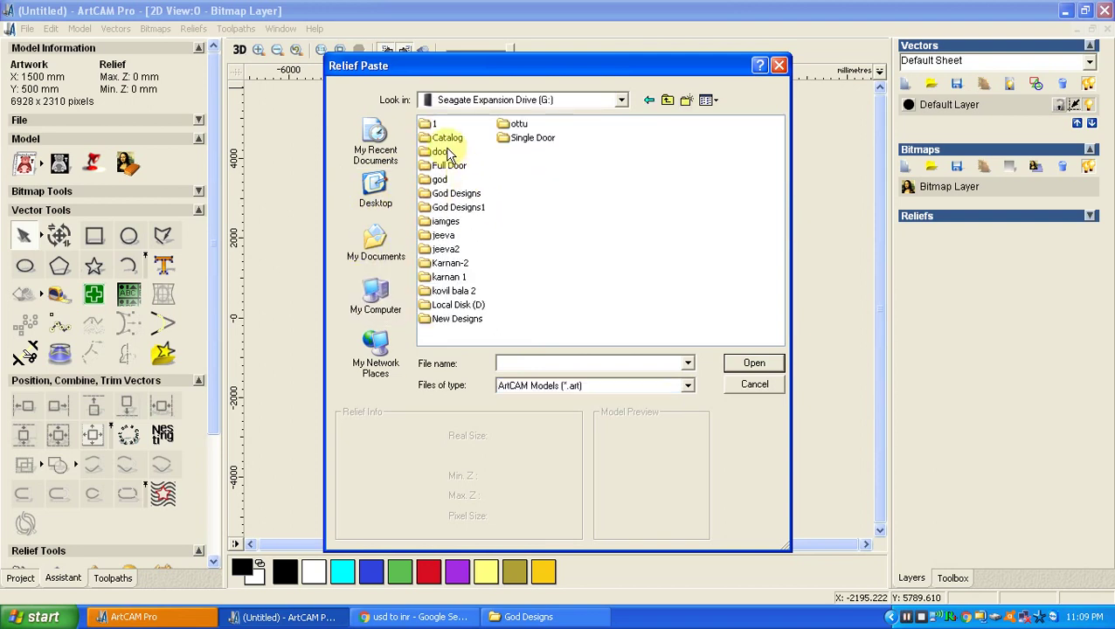
{"action": "double_click", "coordinate": [439, 180]}
- Preview the relief files in the god folder, including Final, Ganesh Full, Laxmi1, sds, shivan, V3G10 and venk-pad-sh-ck
{"action": "left_click", "coordinate": [443, 126]}
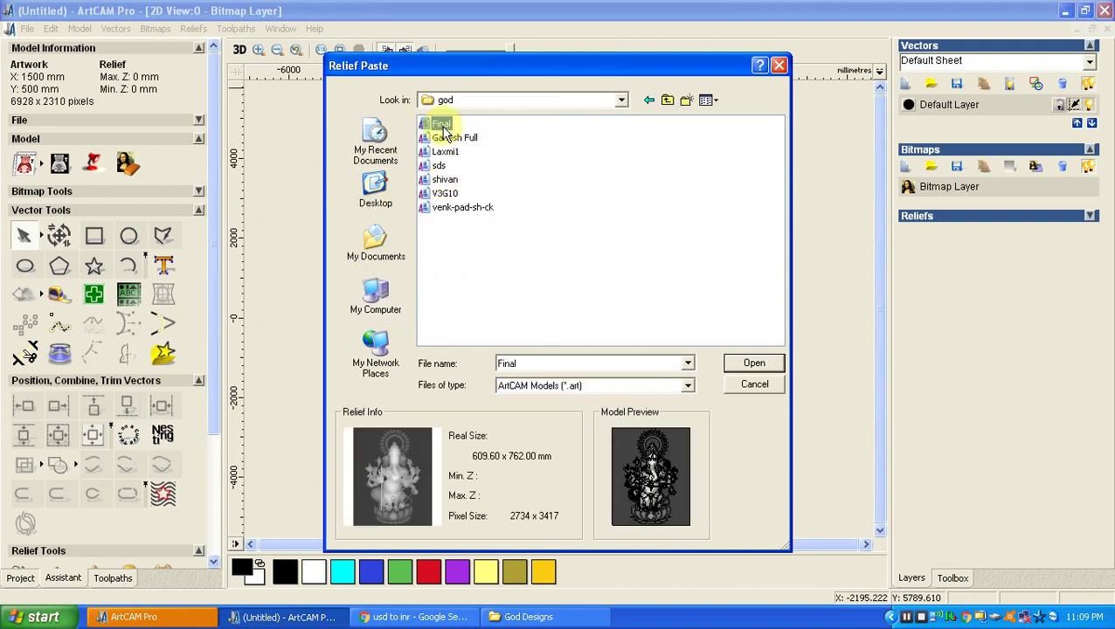
{"action": "left_click", "coordinate": [446, 138]}
{"action": "left_click", "coordinate": [446, 179]}
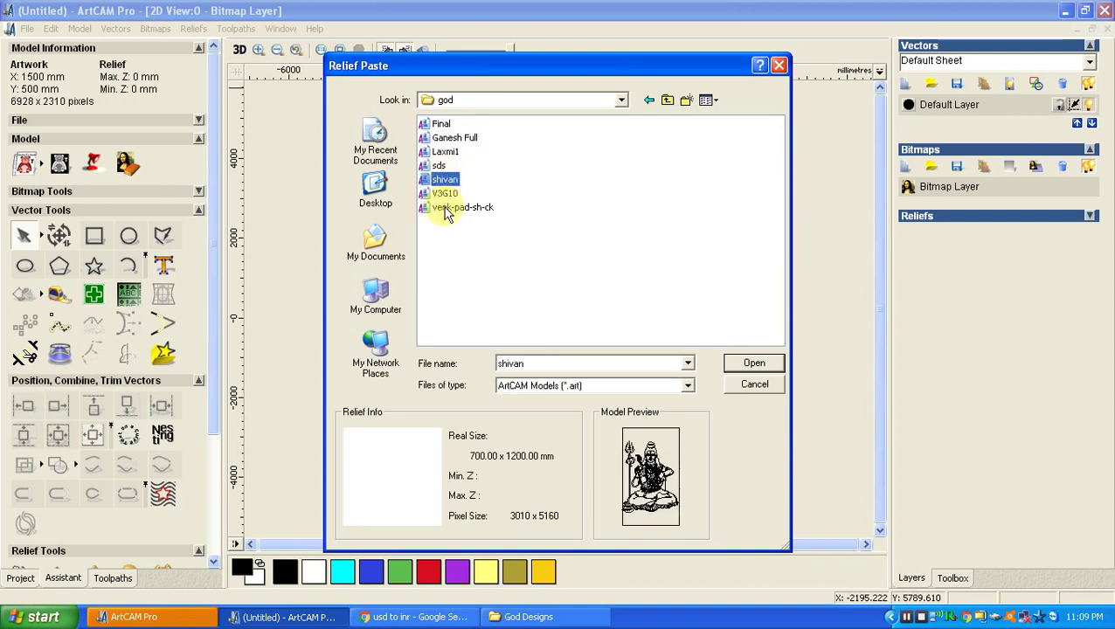
{"action": "left_click", "coordinate": [447, 209]}
{"action": "left_click", "coordinate": [445, 193]}
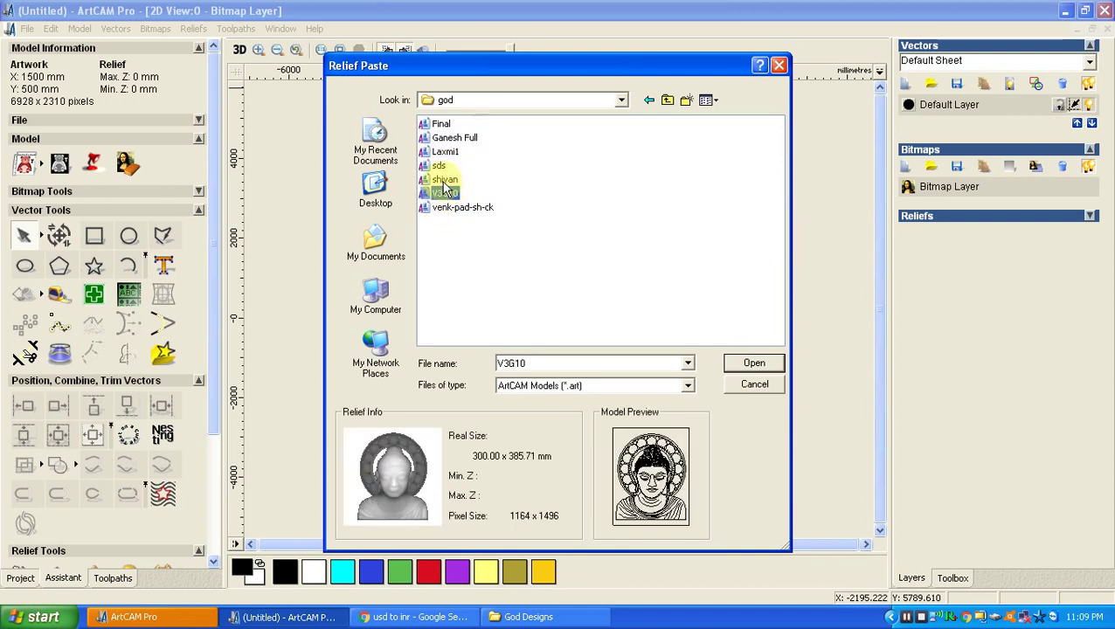
{"action": "left_click", "coordinate": [446, 180]}
{"action": "left_click", "coordinate": [439, 166]}
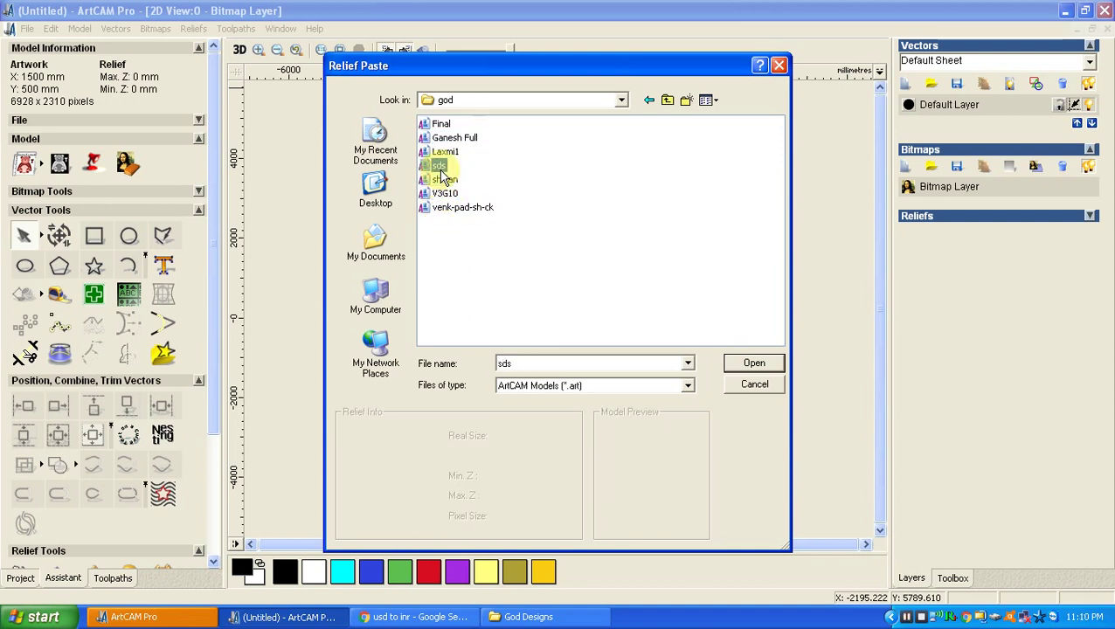
{"action": "left_click", "coordinate": [443, 153]}
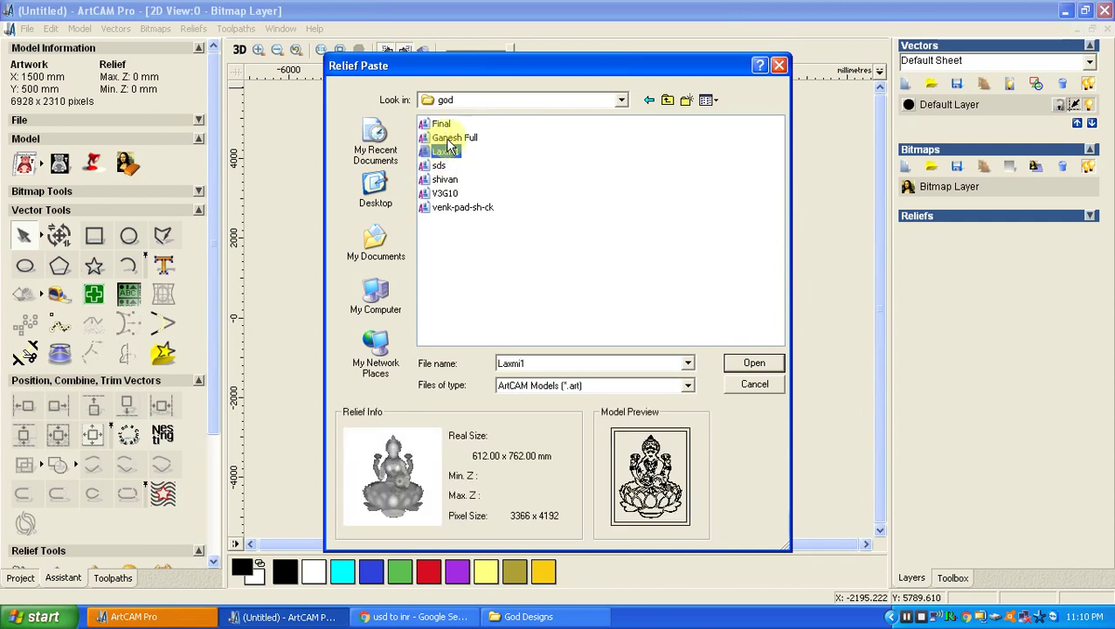
{"action": "left_click", "coordinate": [450, 140]}
{"action": "left_click", "coordinate": [441, 125]}
- Import the Ganesh Full relief as 3D clipart and move the clipart dialog clear of the drawing area
{"action": "left_click", "coordinate": [443, 139]}
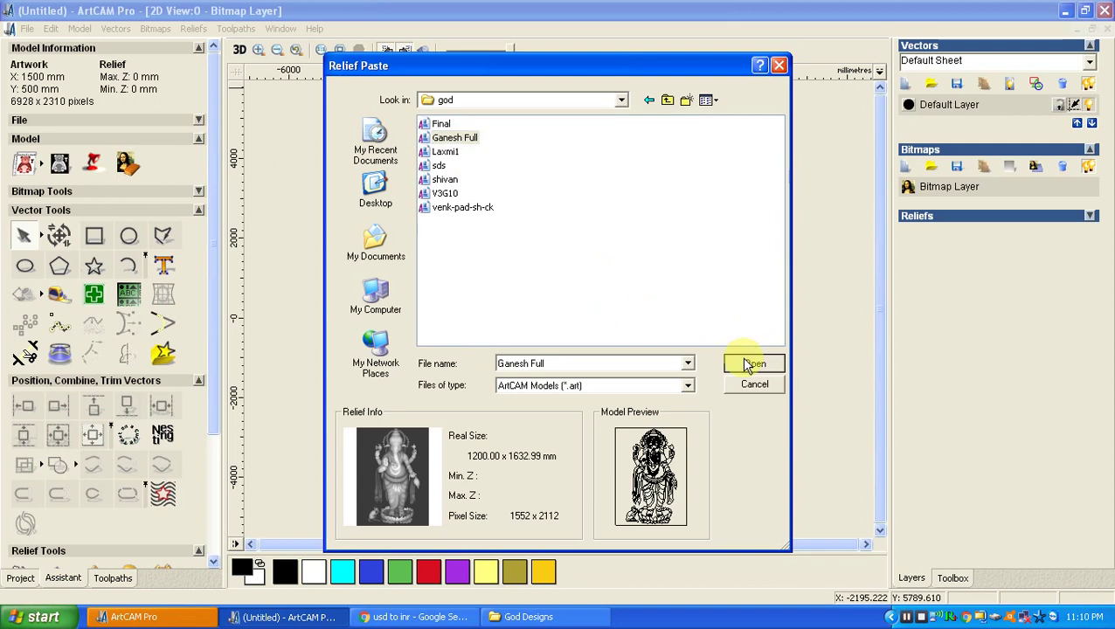
{"action": "left_click", "coordinate": [746, 363]}
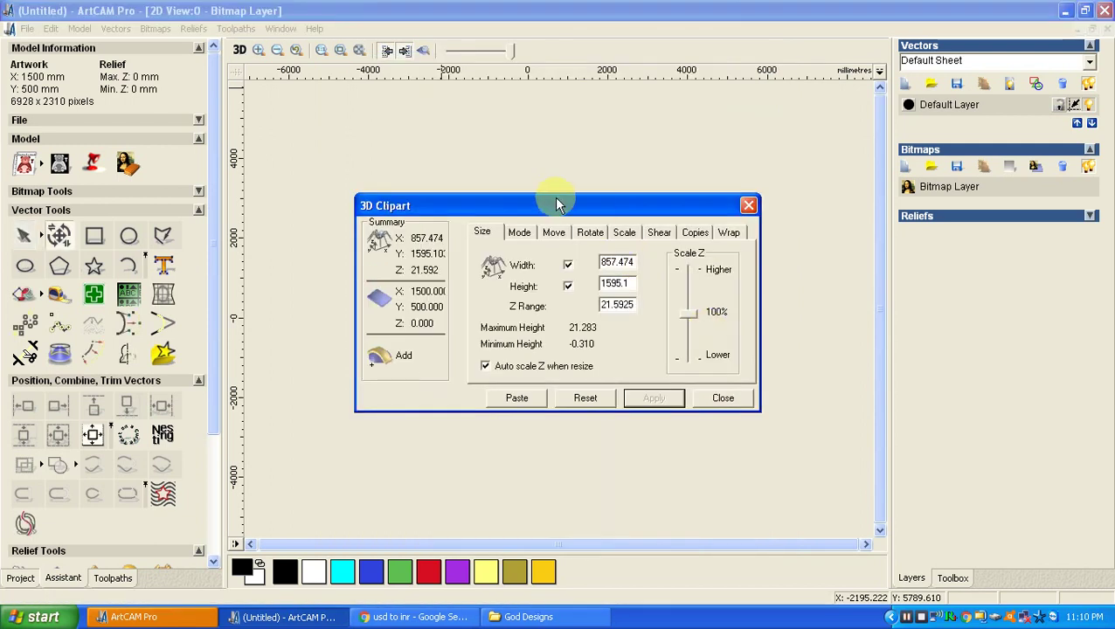
{"action": "left_click_drag", "start_coordinate": [553, 199], "coordinate": [803, 559]}
- Move the Ganesh Full outline down over the sheet and scale the clipart to 29%
{"action": "left_click", "coordinate": [623, 232]}
{"action": "scroll", "coordinate": [559, 278], "scroll_direction": "up", "scroll_amount": 2}
{"action": "left_click", "coordinate": [582, 258]}
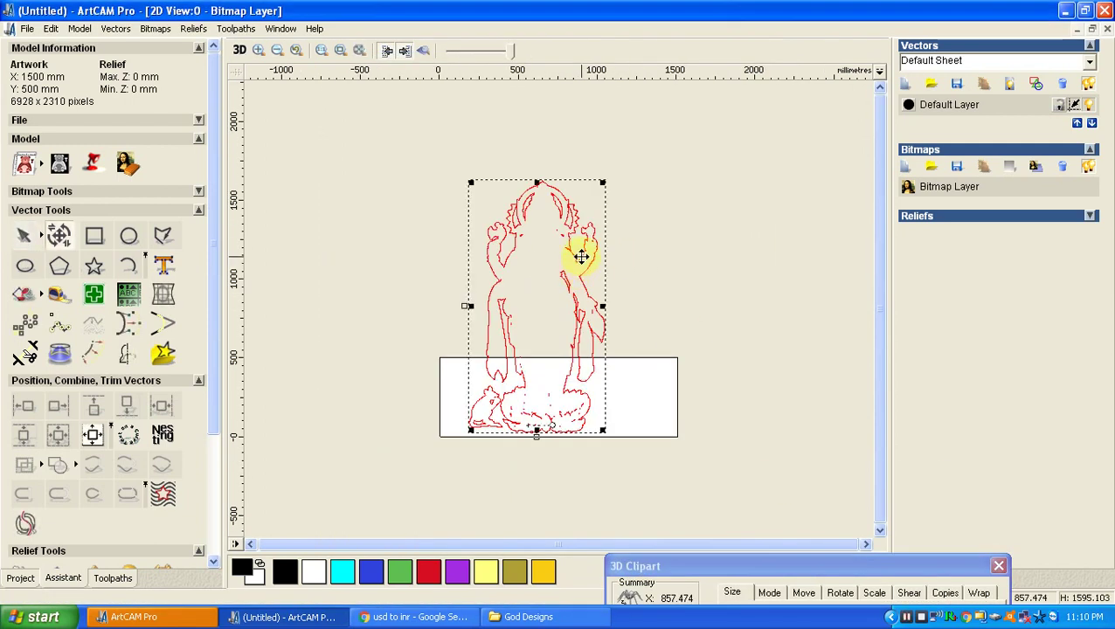
{"action": "left_click_drag", "start_coordinate": [581, 257], "coordinate": [603, 349]}
{"action": "left_click", "coordinate": [876, 428]}
{"action": "left_click_drag", "start_coordinate": [916, 398], "coordinate": [870, 400]}
{"action": "scroll", "coordinate": [870, 400], "scroll_direction": "down", "scroll_amount": 9}
{"action": "scroll", "coordinate": [872, 403], "scroll_direction": "down", "scroll_amount": 1}
{"action": "scroll", "coordinate": [872, 403], "scroll_direction": "up", "scroll_amount": 1}
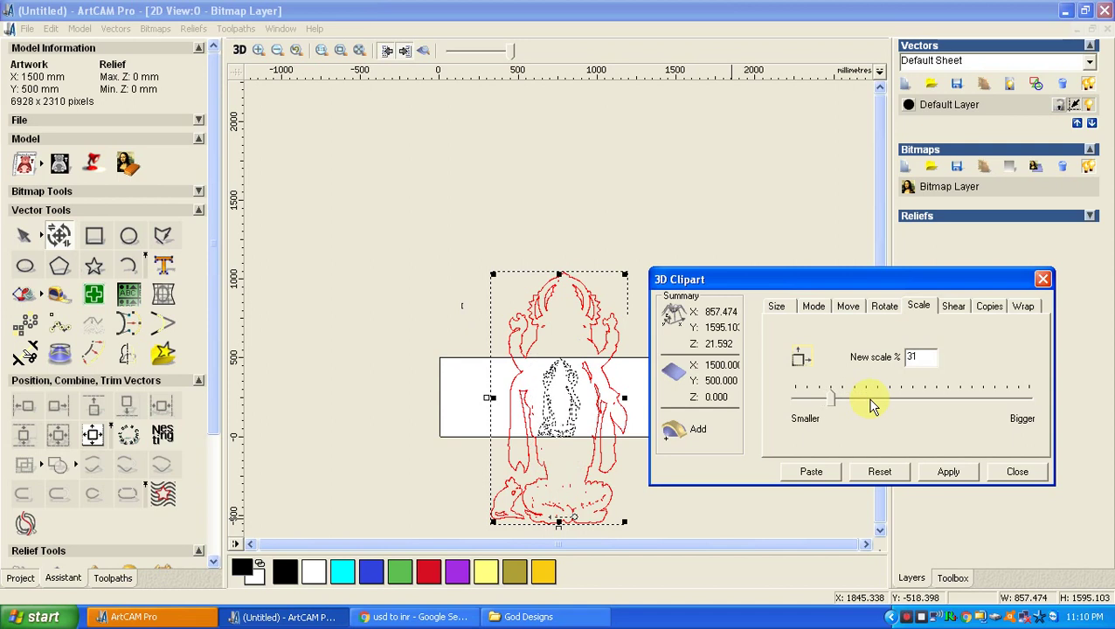
{"action": "left_click", "coordinate": [946, 472]}
- Position the scaled Ganesh Full clipart inside the sheet at its left end
{"action": "left_click_drag", "start_coordinate": [569, 385], "coordinate": [468, 386]}
{"action": "scroll", "coordinate": [418, 316], "scroll_direction": "up", "scroll_amount": 4}
{"action": "scroll", "coordinate": [423, 315], "scroll_direction": "down", "scroll_amount": 4}
{"action": "scroll", "coordinate": [377, 339], "scroll_direction": "up", "scroll_amount": 2}
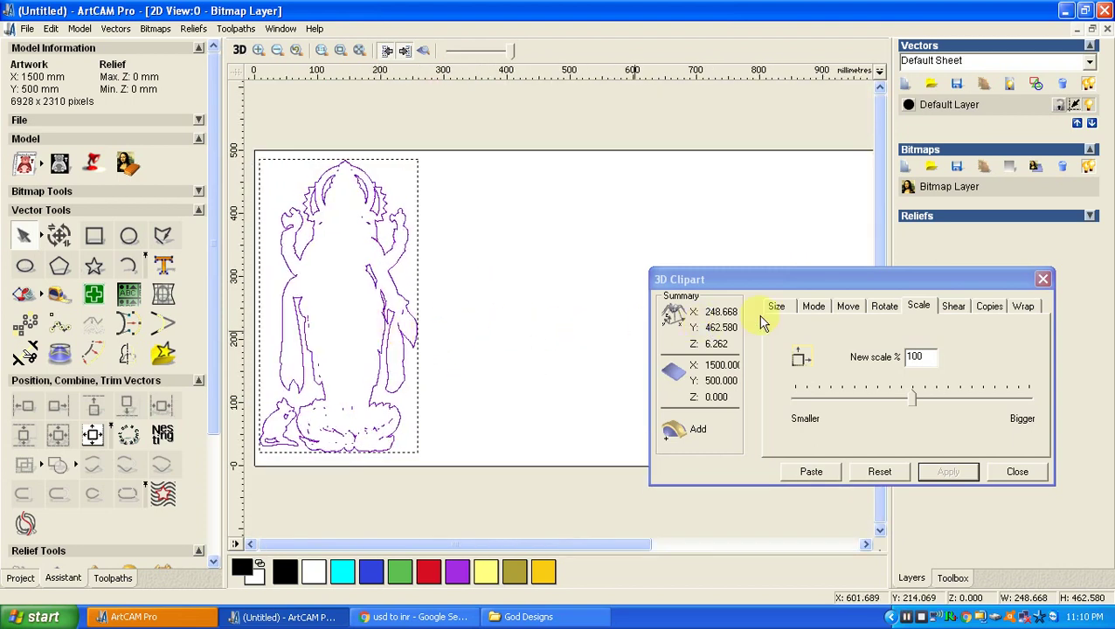
- Set the clipart's Z range to 15 mm and paste the relief in Merge Highest mode
{"action": "left_click", "coordinate": [776, 306]}
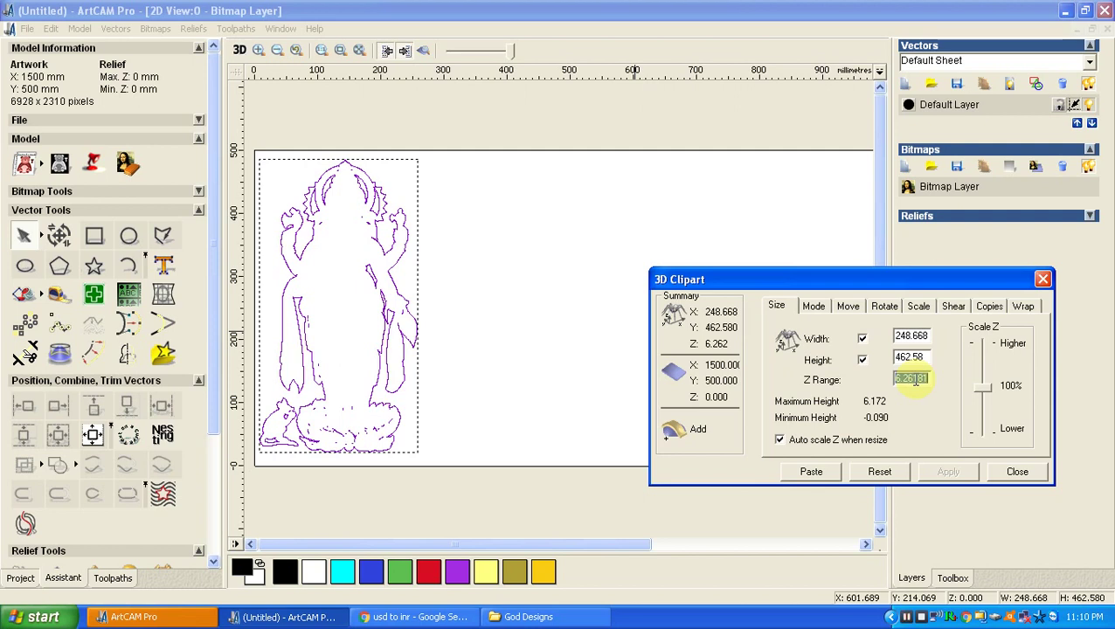
{"action": "left_click", "coordinate": [941, 463]}
{"action": "left_click", "coordinate": [815, 308]}
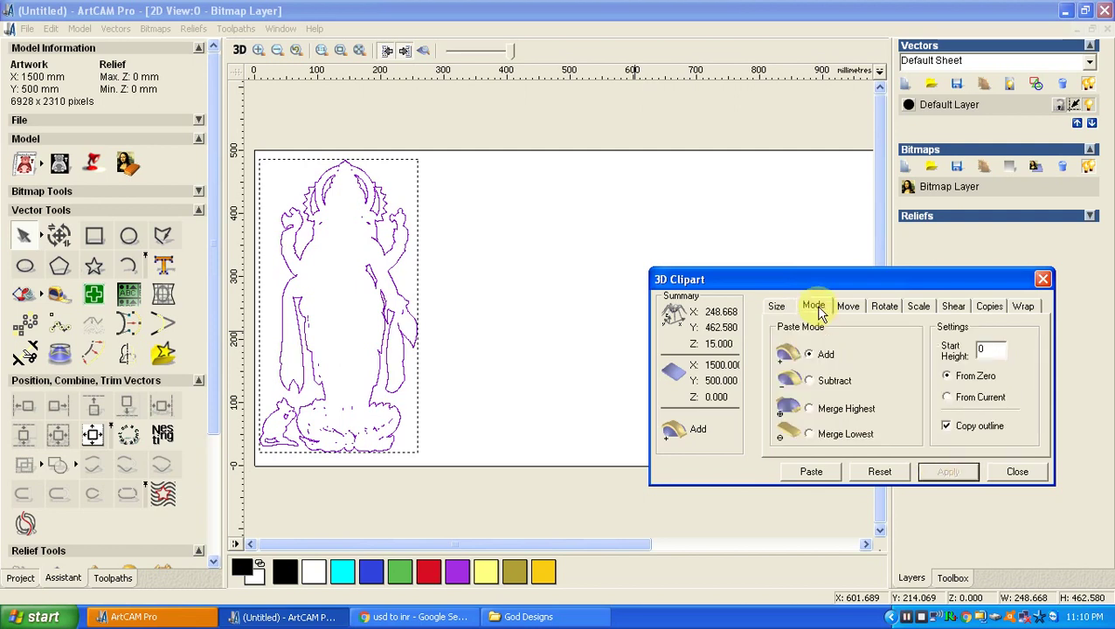
{"action": "left_click", "coordinate": [812, 472]}
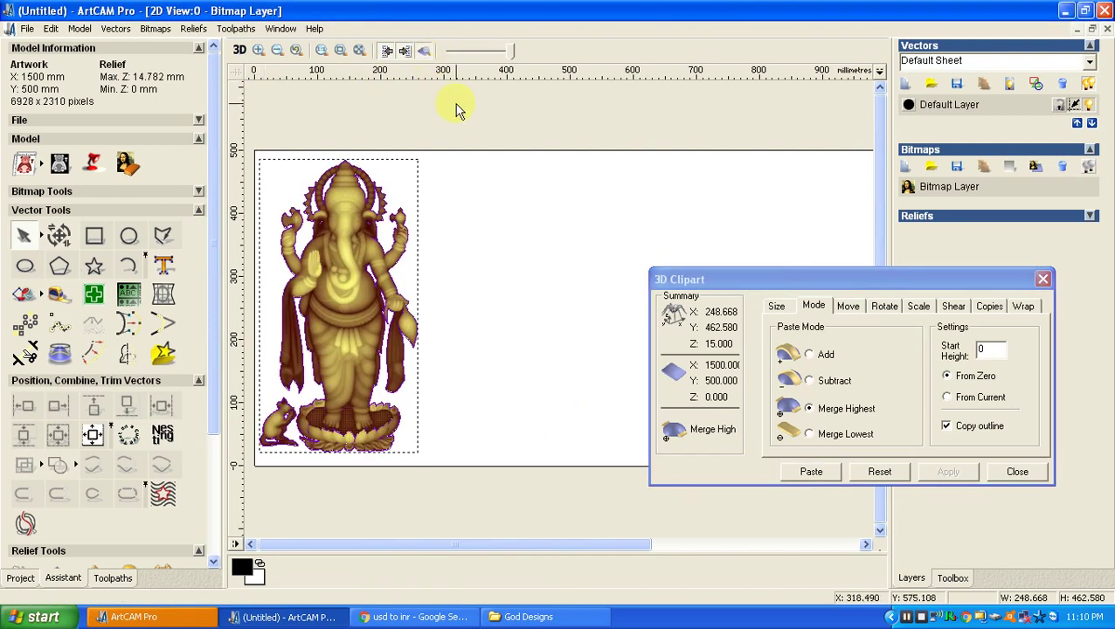
{"action": "left_click", "coordinate": [1042, 279]}
- Import the Final relief from the god folder as the second 3D clipart
{"action": "left_click", "coordinate": [193, 28]}
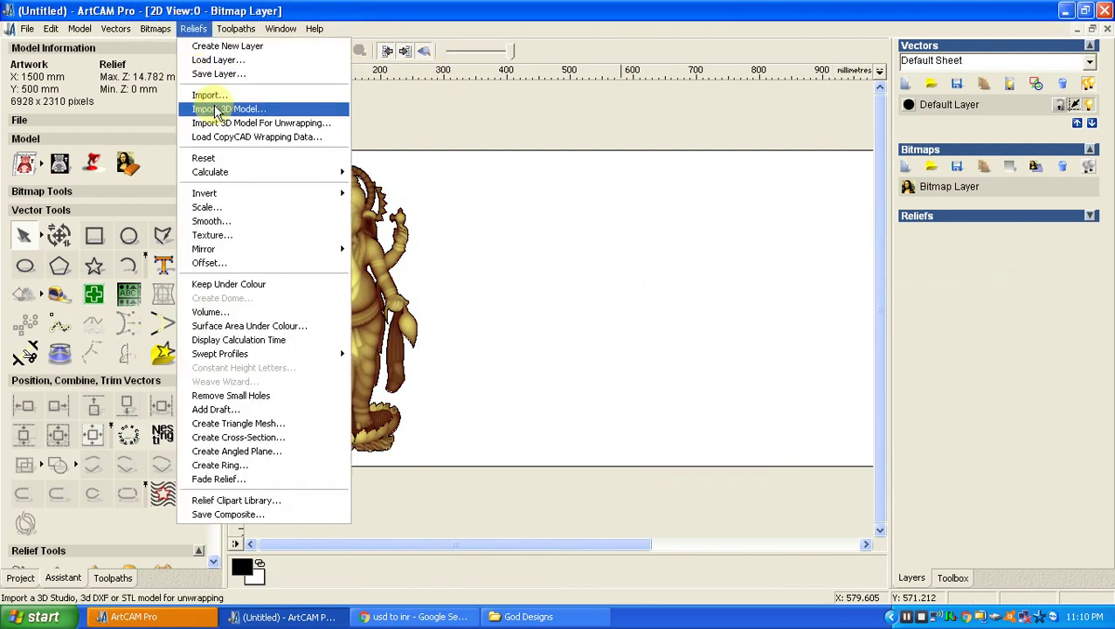
{"action": "left_click", "coordinate": [202, 92]}
{"action": "left_click", "coordinate": [500, 387]}
{"action": "left_click", "coordinate": [542, 407]}
{"action": "left_click", "coordinate": [442, 125]}
{"action": "double_click", "coordinate": [447, 129]}
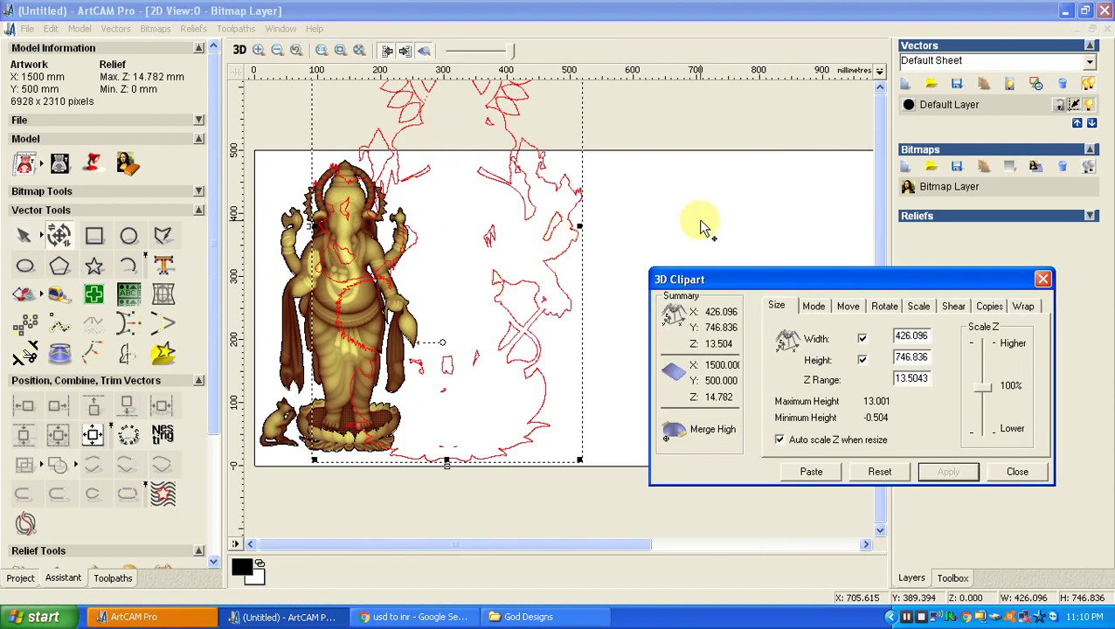
- Scale the Final clipart down to about 281 × 493 mm
{"action": "left_click", "coordinate": [918, 306]}
{"action": "left_click_drag", "start_coordinate": [923, 390], "coordinate": [887, 396]}
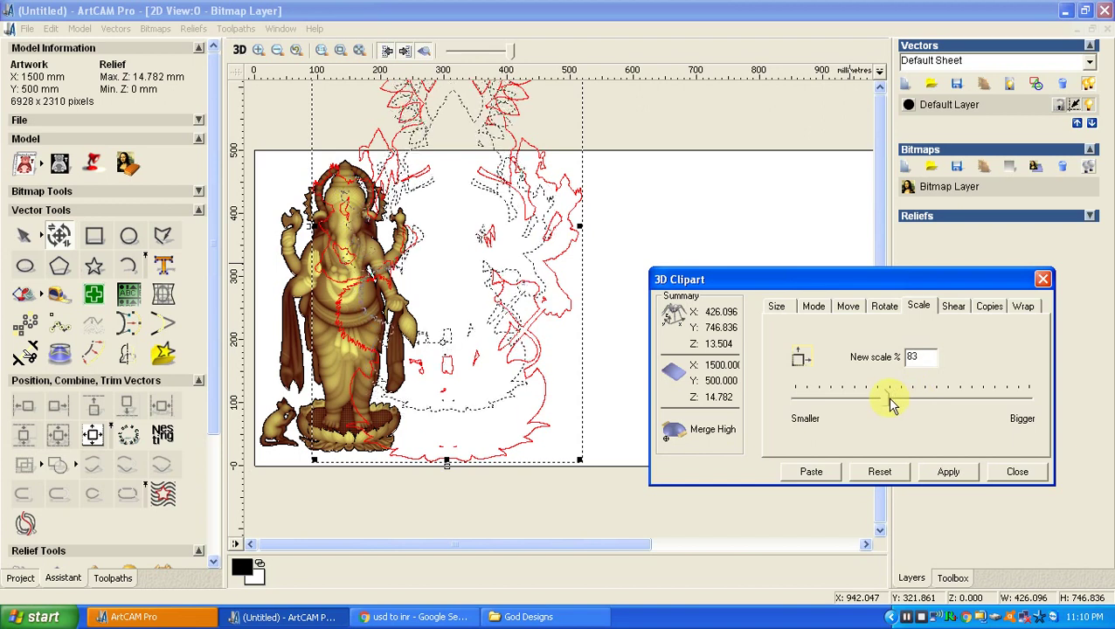
{"action": "left_click", "coordinate": [947, 471]}
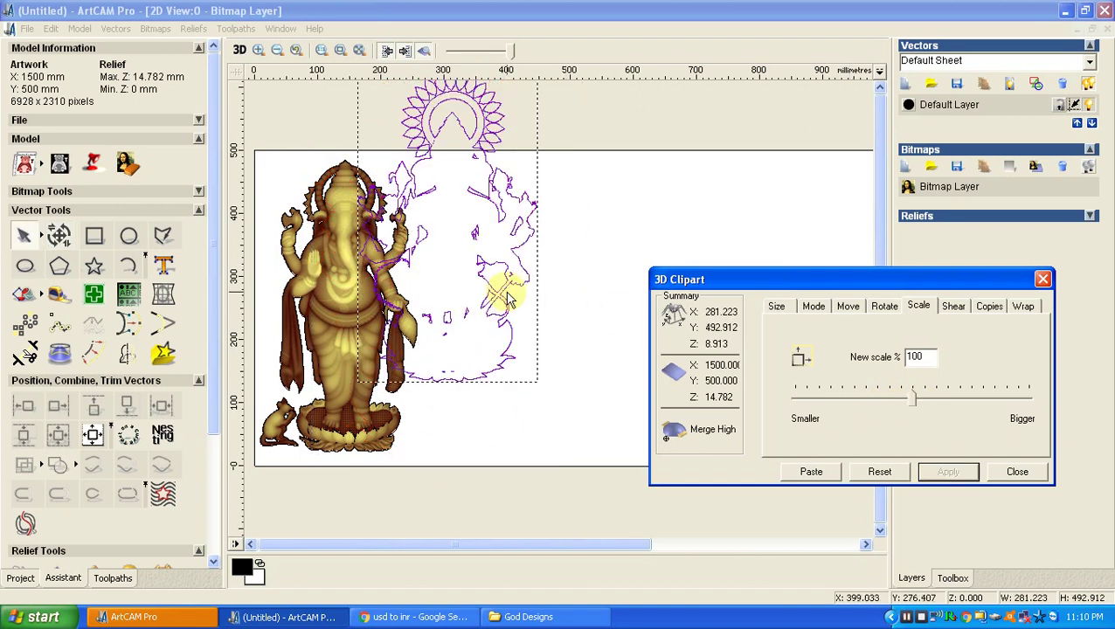
- Position the Final clipart within the sheet height, just to the right of the standing Ganesh without overlapping it
{"action": "left_click_drag", "start_coordinate": [493, 292], "coordinate": [542, 362]}
{"action": "scroll", "coordinate": [513, 332], "scroll_direction": "up", "scroll_amount": 1}
{"action": "scroll", "coordinate": [497, 279], "scroll_direction": "down", "scroll_amount": 1}
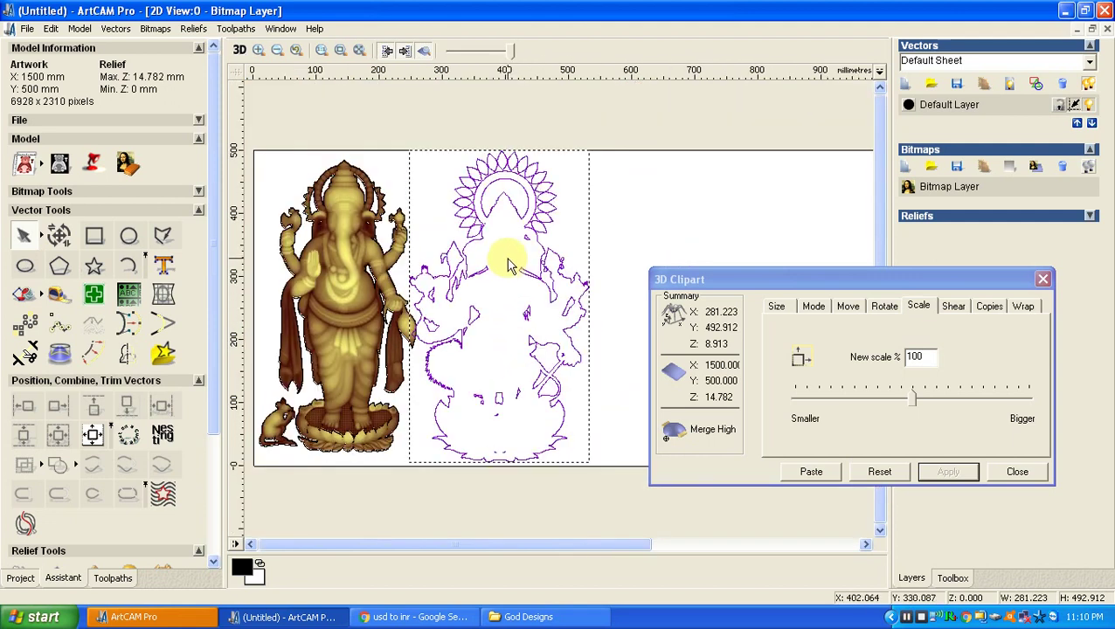
{"action": "key", "text": "Right"}
{"action": "scroll", "coordinate": [496, 242], "scroll_direction": "up", "scroll_amount": 1}
{"action": "scroll", "coordinate": [546, 253], "scroll_direction": "down", "scroll_amount": 1}
{"action": "scroll", "coordinate": [534, 385], "scroll_direction": "up", "scroll_amount": 1}
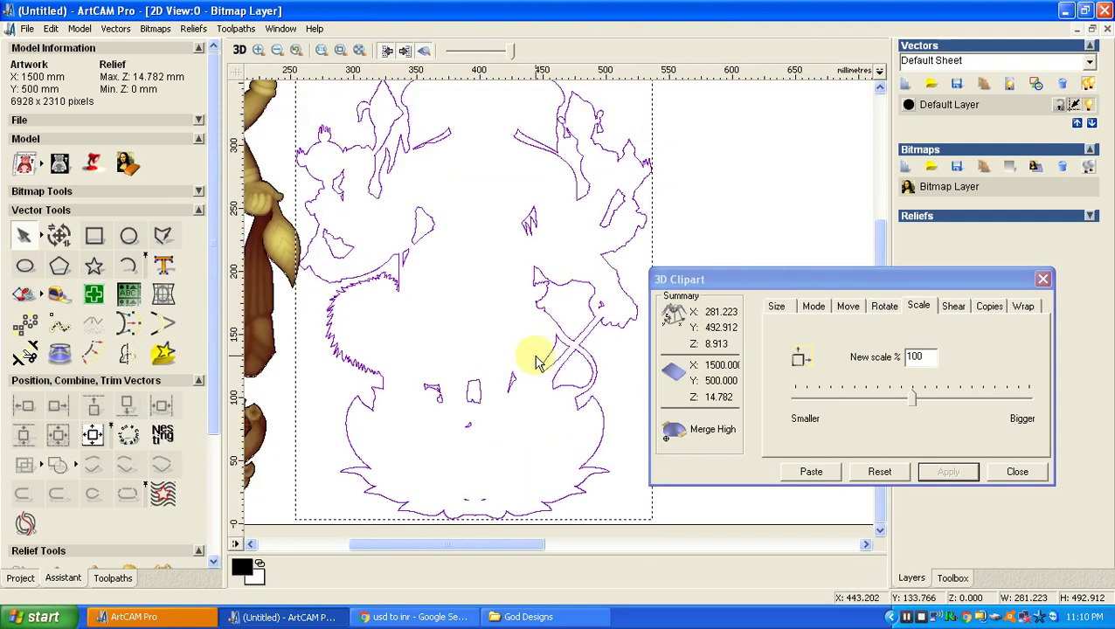
{"action": "scroll", "coordinate": [530, 320], "scroll_direction": "down", "scroll_amount": 2}
{"action": "scroll", "coordinate": [423, 291], "scroll_direction": "up", "scroll_amount": 1}
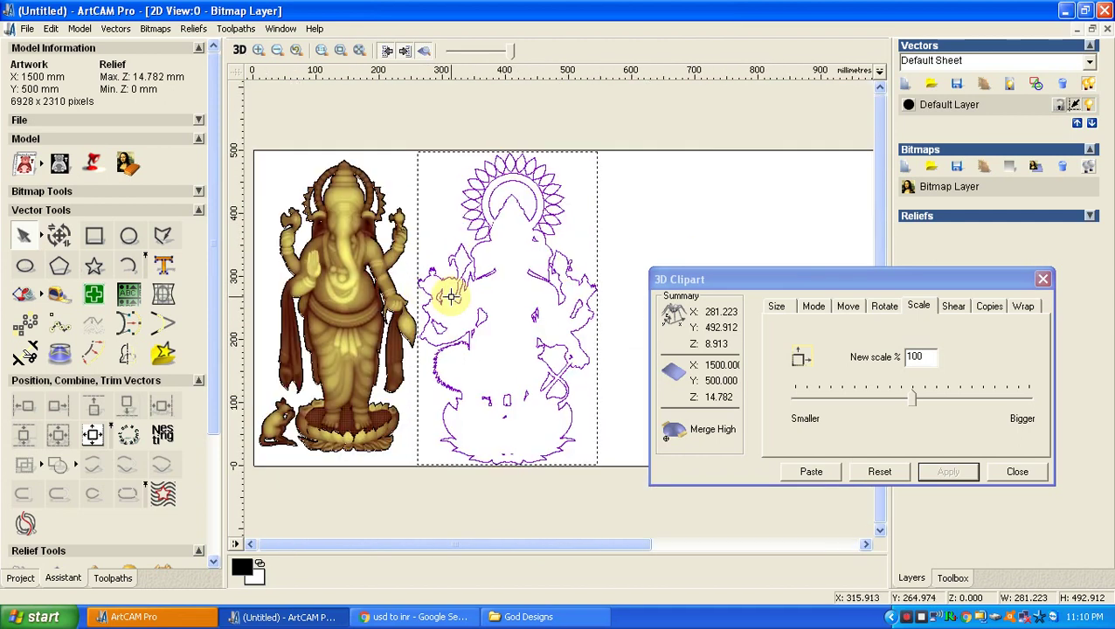
{"action": "left_click", "coordinate": [717, 190]}
- Set the second clipart's Z range to 15 mm and paste it in Merge Highest mode
{"action": "left_click", "coordinate": [784, 308]}
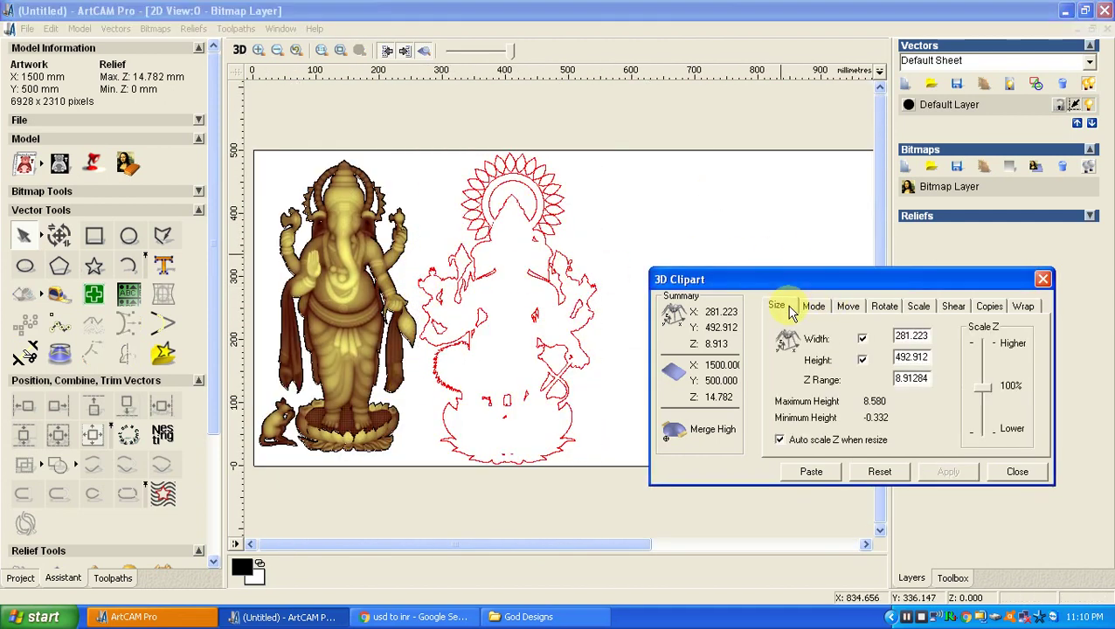
{"action": "left_click", "coordinate": [945, 476]}
{"action": "left_click", "coordinate": [811, 307]}
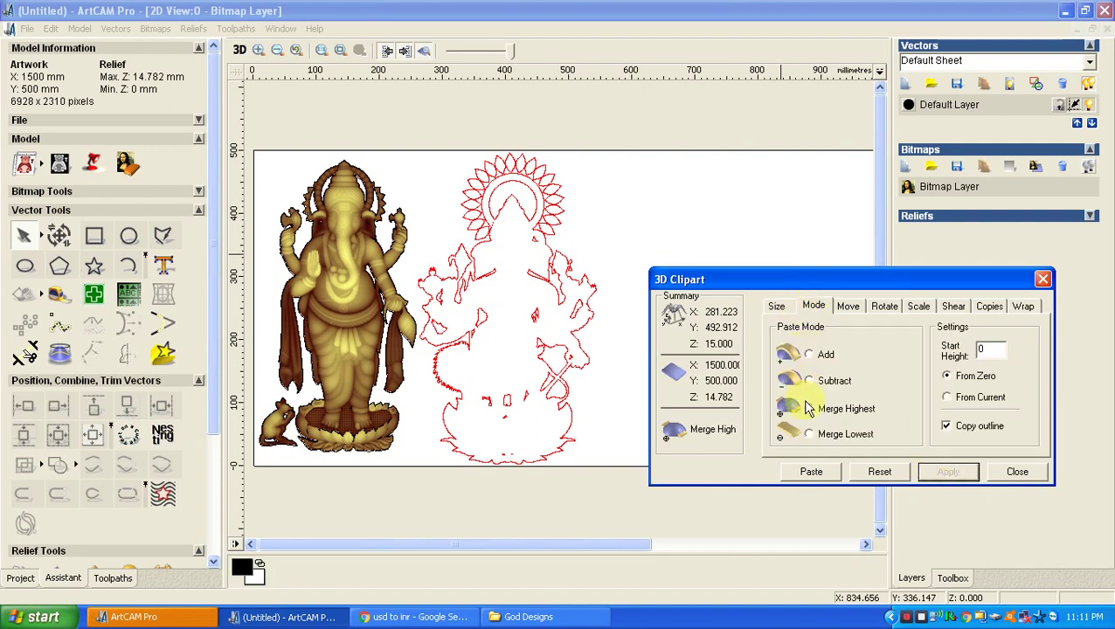
{"action": "left_click", "coordinate": [812, 471]}
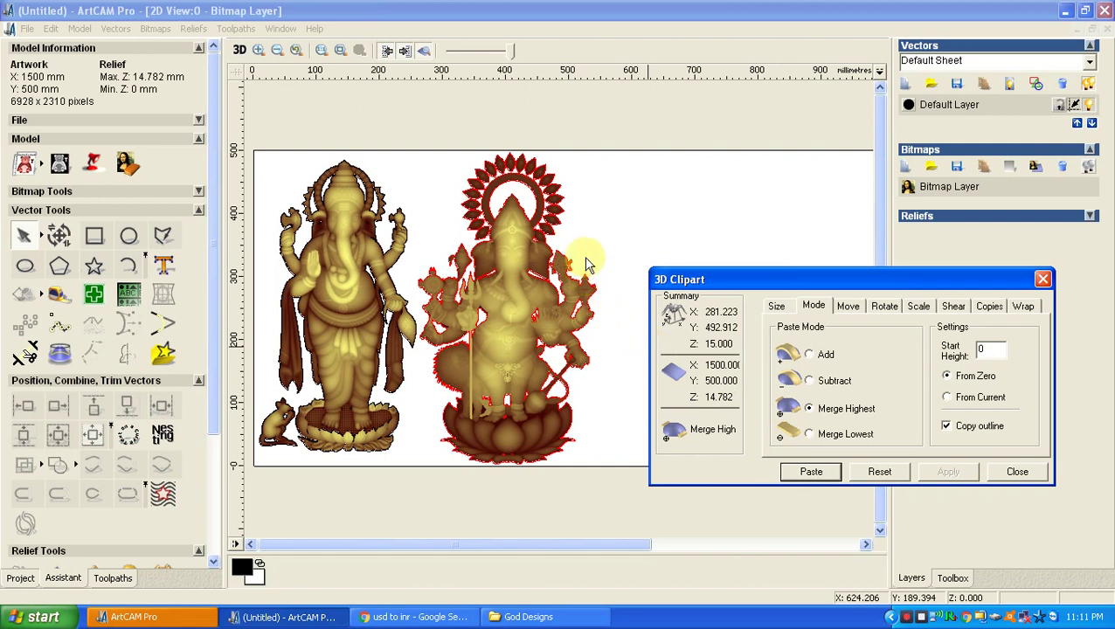
{"action": "scroll", "coordinate": [570, 275], "scroll_direction": "up", "scroll_amount": 2}
{"action": "scroll", "coordinate": [567, 281], "scroll_direction": "down", "scroll_amount": 1}
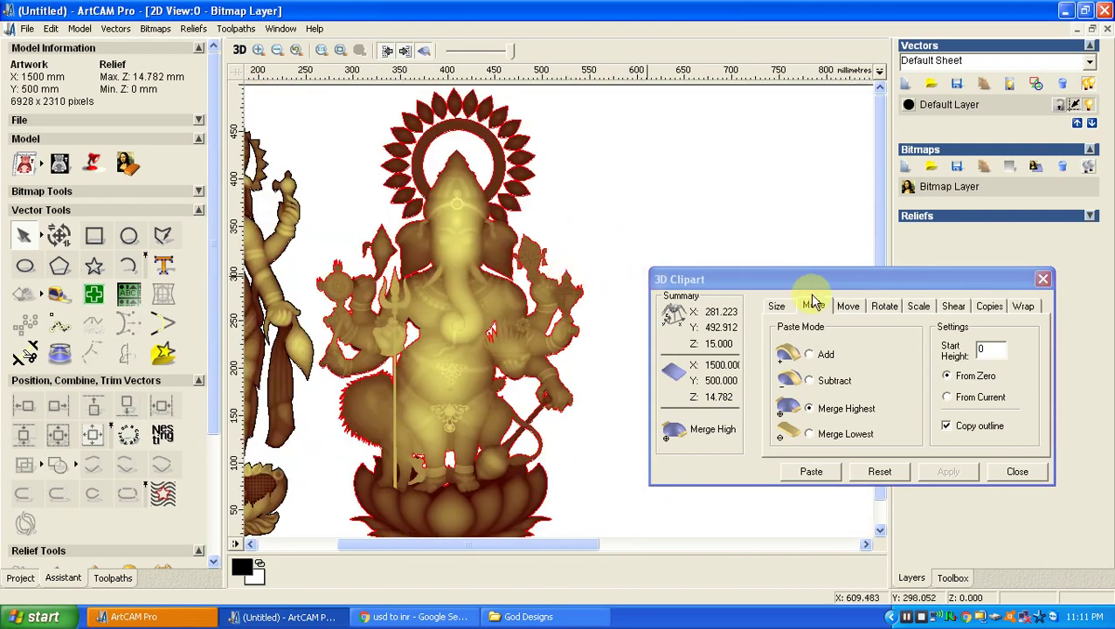
{"action": "left_click", "coordinate": [1042, 280]}
- Start another relief import and browse to the poo folder on Local Disk (E:), listing all file types
{"action": "scroll", "coordinate": [572, 173], "scroll_direction": "down", "scroll_amount": 1}
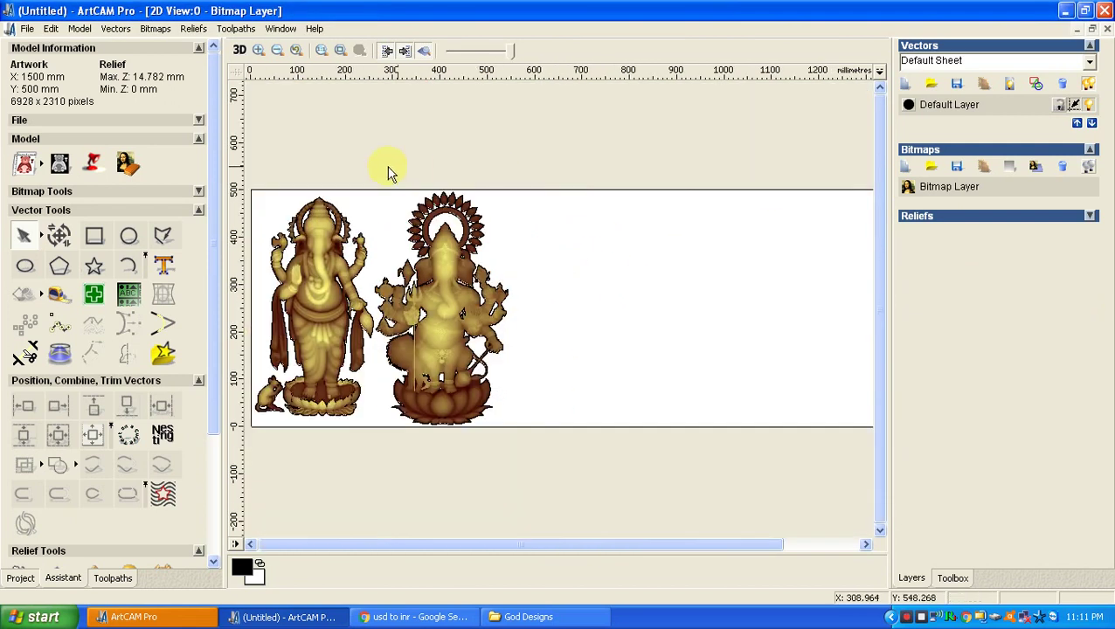
{"action": "left_click", "coordinate": [193, 28]}
{"action": "left_click", "coordinate": [229, 92]}
{"action": "left_click", "coordinate": [575, 386]}
{"action": "left_click", "coordinate": [564, 401]}
{"action": "left_click", "coordinate": [376, 297]}
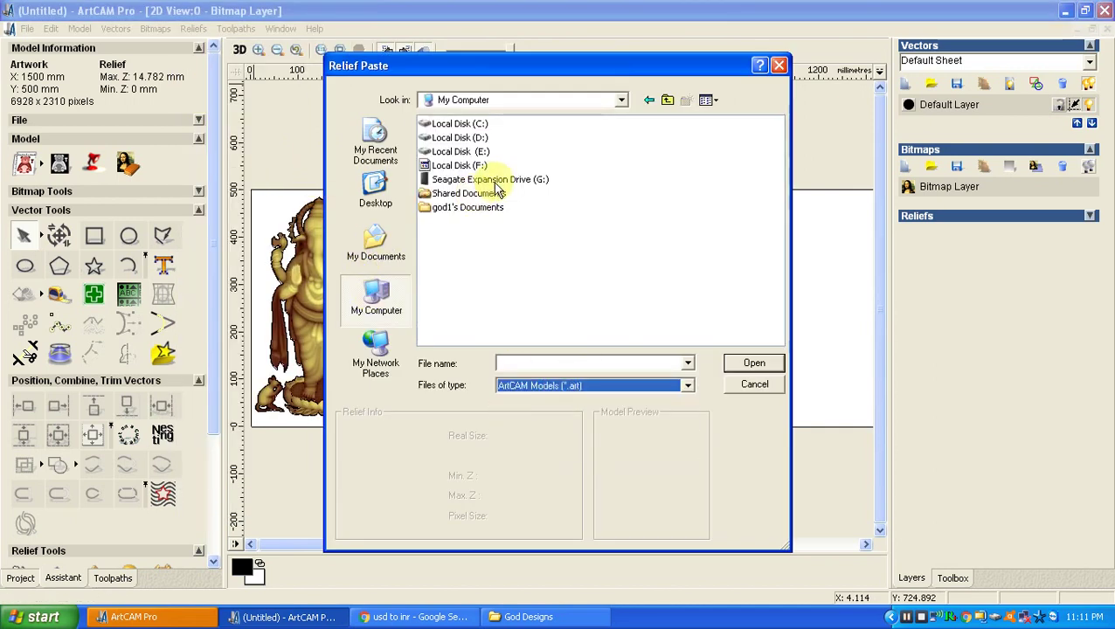
{"action": "double_click", "coordinate": [478, 153]}
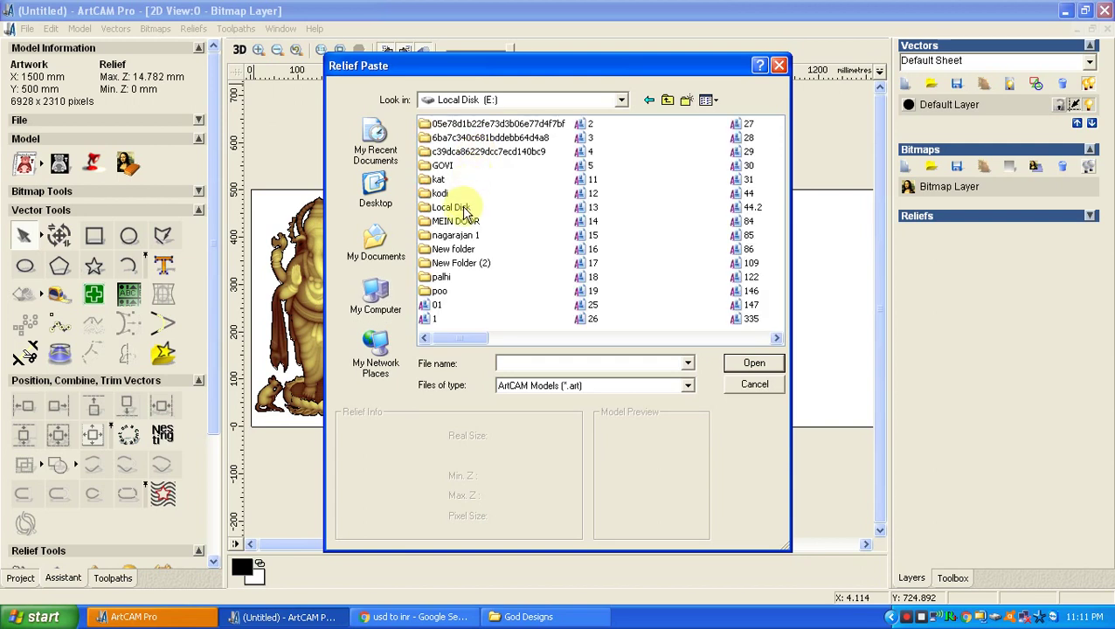
{"action": "double_click", "coordinate": [445, 295]}
{"action": "left_click", "coordinate": [559, 385]}
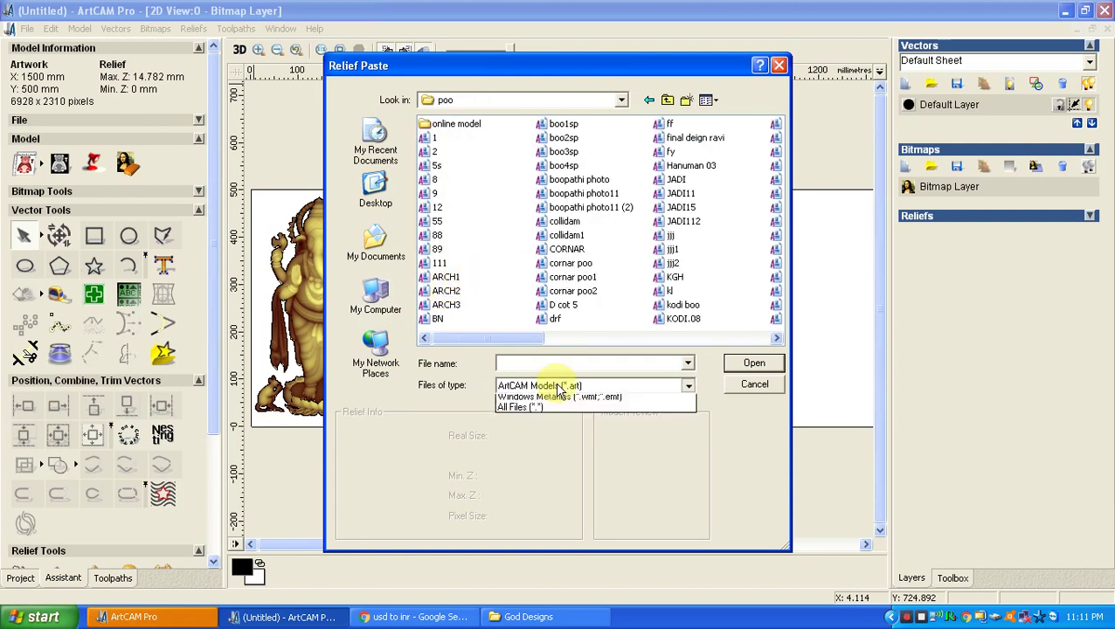
{"action": "left_click", "coordinate": [524, 455]}
- Preview the first relief files in the poo folder and import the seated Buddha relief named 8, 1109 × 1538 mm
{"action": "left_click", "coordinate": [436, 168]}
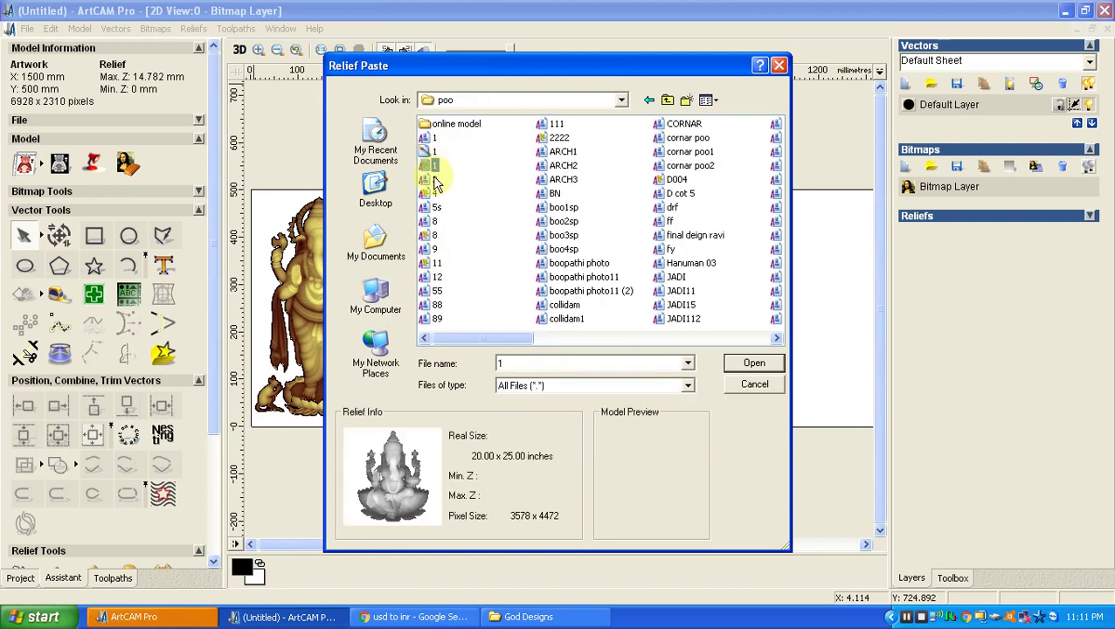
{"action": "key", "text": "Down"}
{"action": "key", "text": "Down"}
{"action": "key", "text": "Down"}
{"action": "key", "text": "Down"}
{"action": "key", "text": "Down"}
{"action": "key", "text": "Down"}
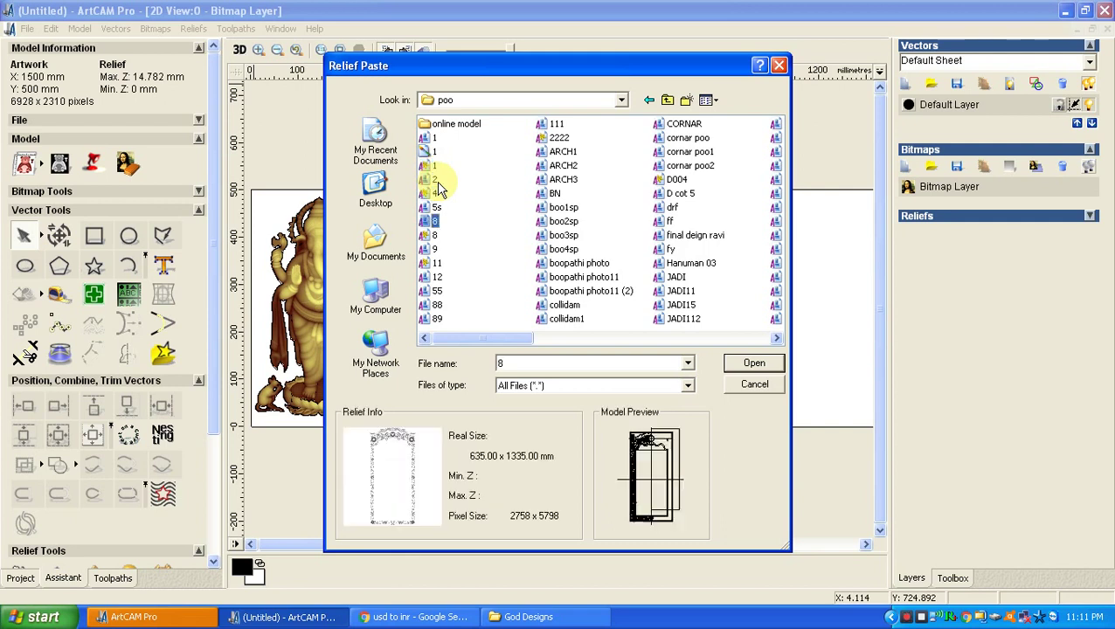
{"action": "key", "text": "Up"}
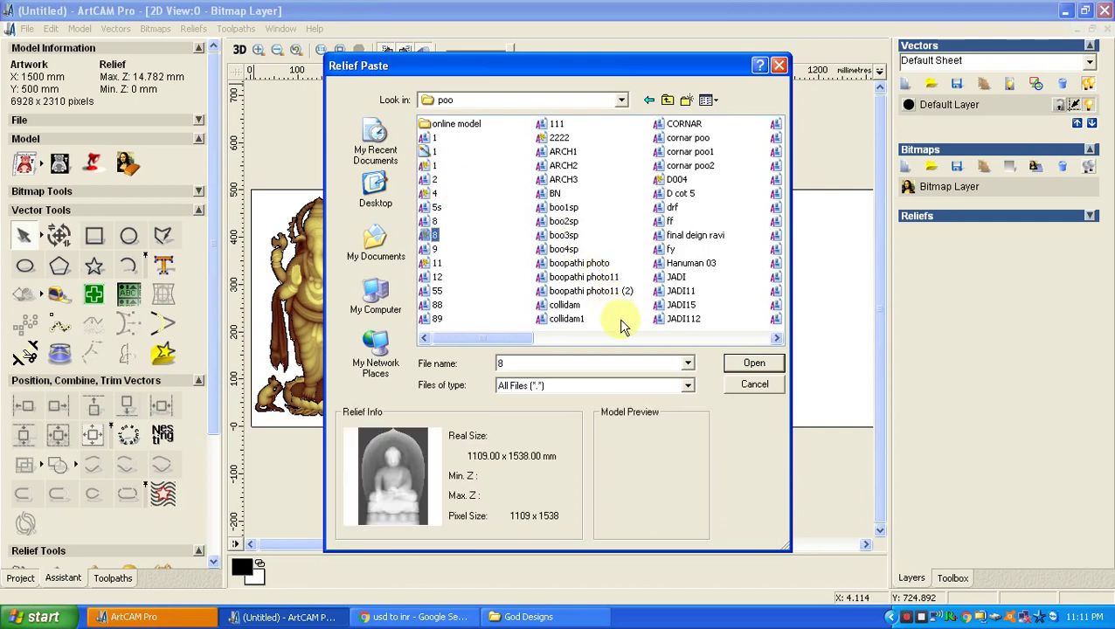
{"action": "left_click", "coordinate": [753, 363]}
- Centre the Buddha clipart on the sheet and scale it down to about 332 × 460 mm
{"action": "scroll", "coordinate": [587, 222], "scroll_direction": "down", "scroll_amount": 3}
{"action": "left_click", "coordinate": [603, 263]}
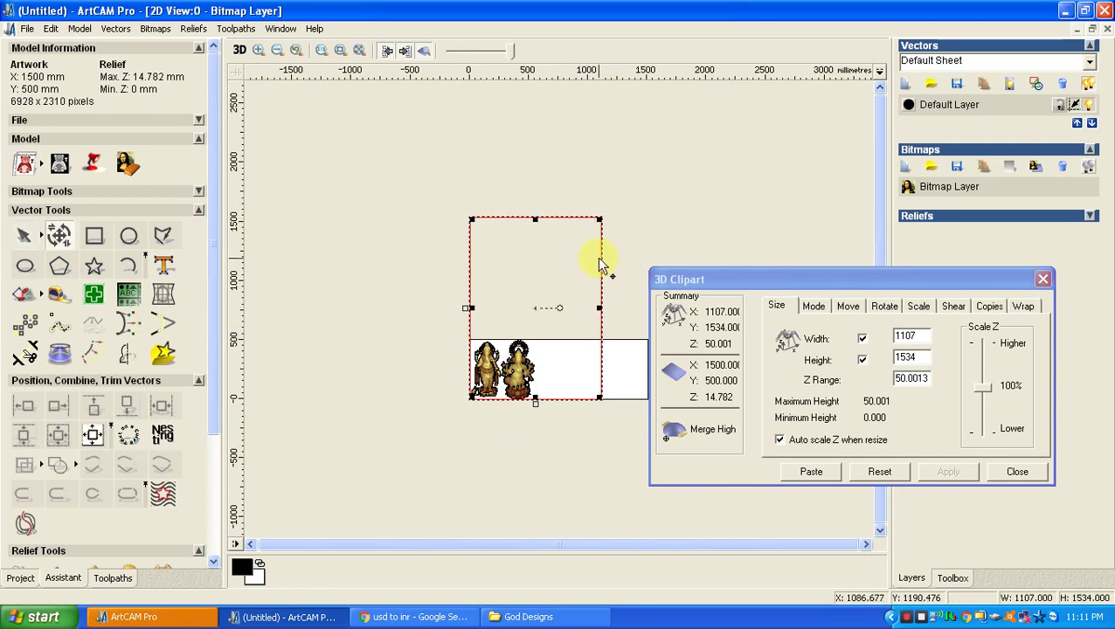
{"action": "key", "text": "F9"}
{"action": "left_click", "coordinate": [918, 307]}
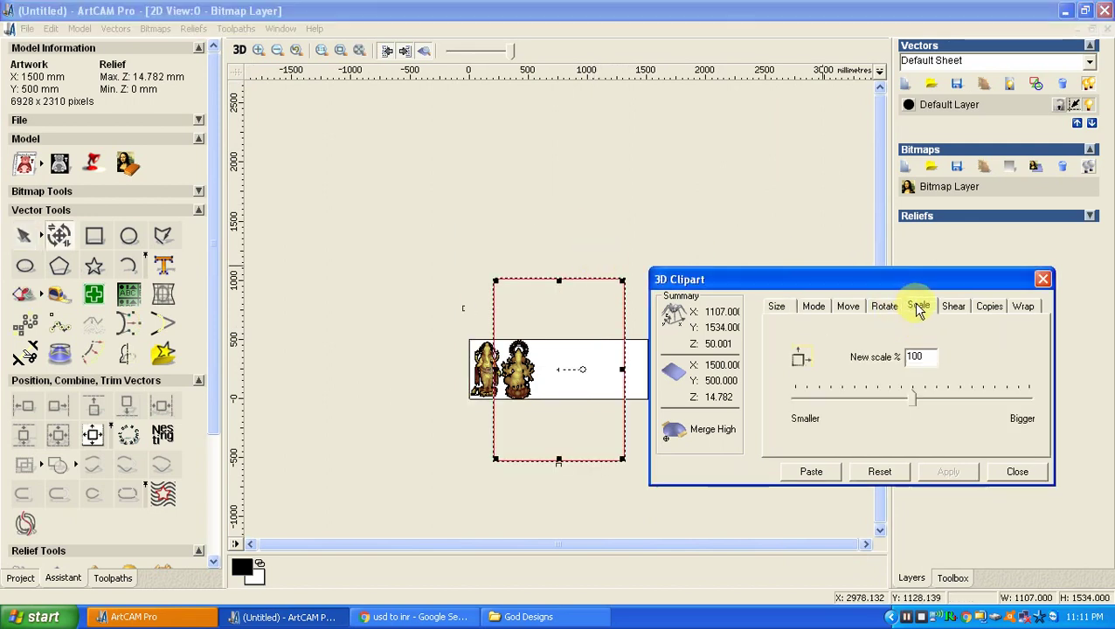
{"action": "left_click_drag", "start_coordinate": [893, 410], "coordinate": [863, 400]}
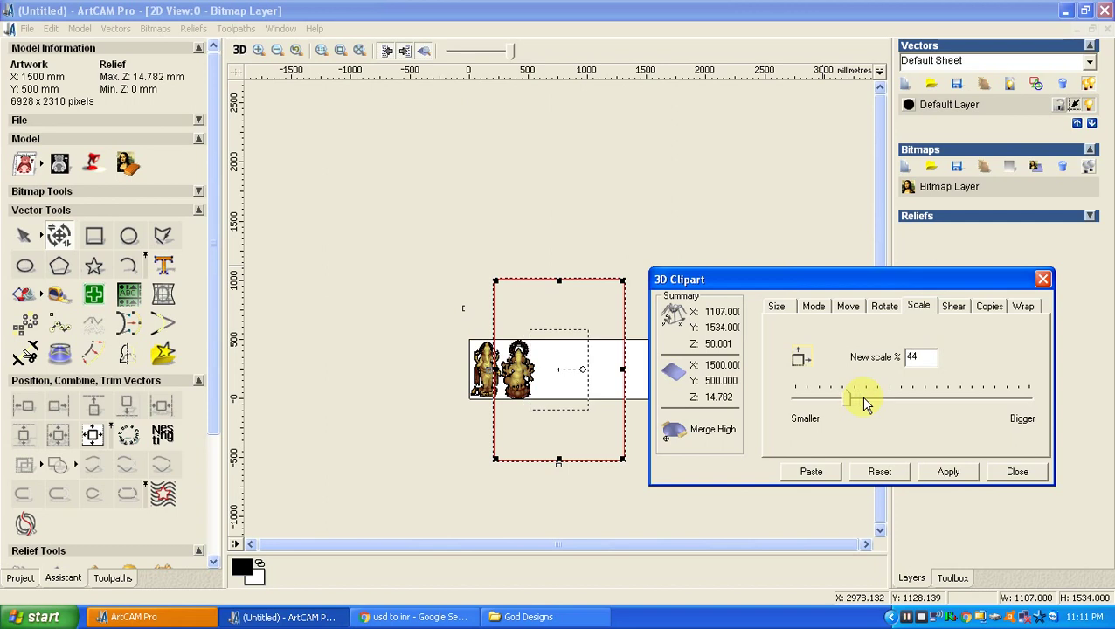
{"action": "left_click", "coordinate": [949, 471]}
- Move the Buddha clipart horizontally until it sits close beside the second Ganesh without overlapping it
{"action": "scroll", "coordinate": [490, 266], "scroll_direction": "up", "scroll_amount": 4}
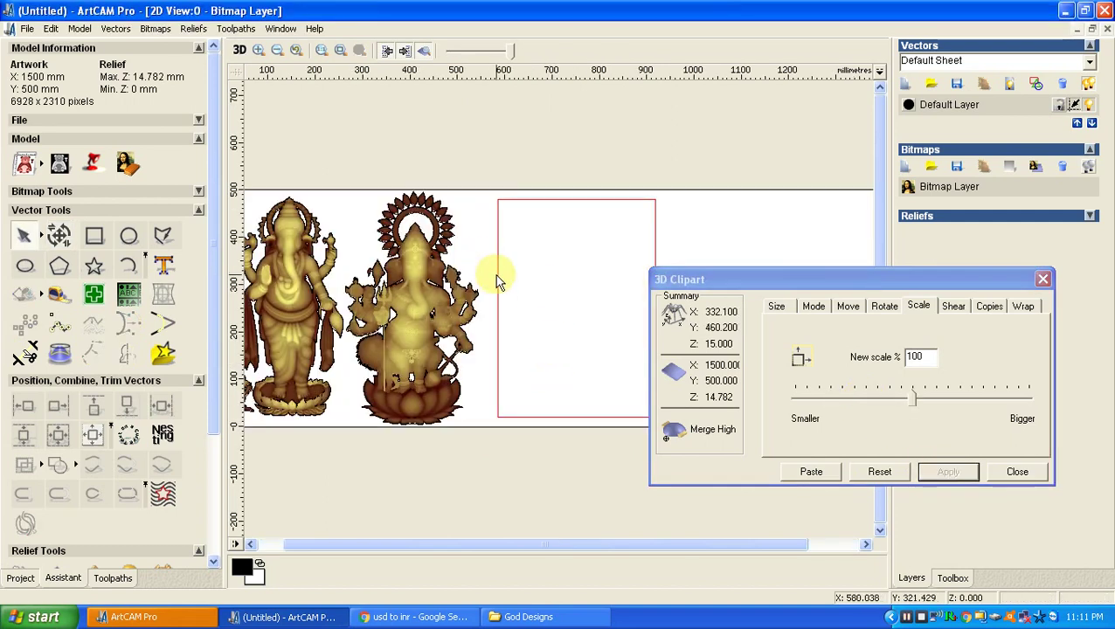
{"action": "double_click", "coordinate": [497, 276]}
{"action": "key", "text": "Left"}
{"action": "key", "text": "Left"}
{"action": "key", "text": "Left"}
{"action": "key", "text": "Left"}
{"action": "key", "text": "Left"}
{"action": "key", "text": "Left"}
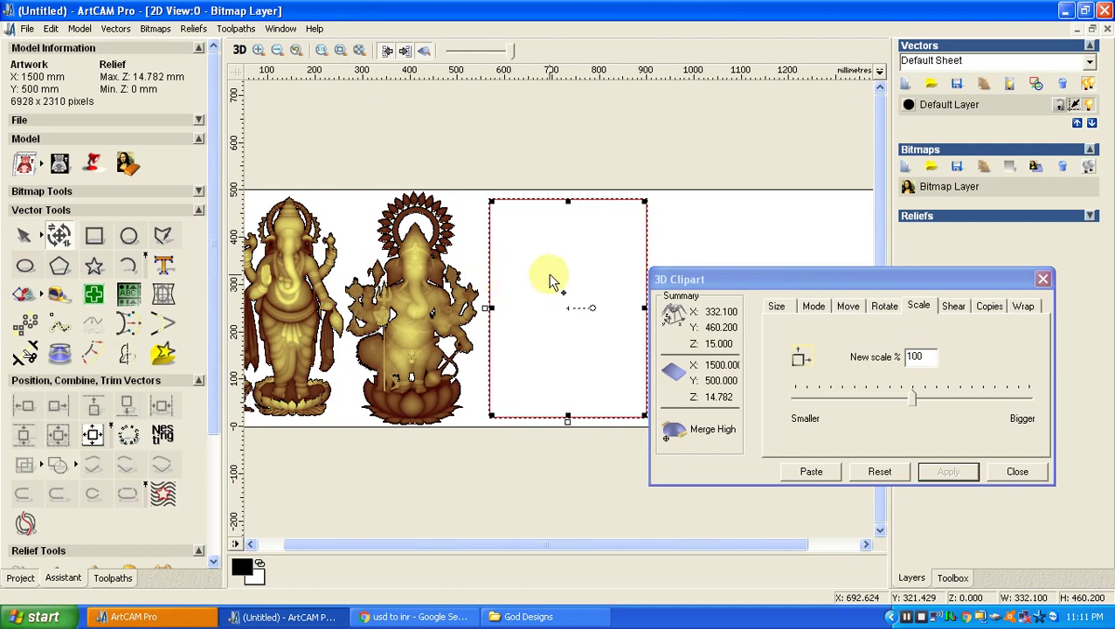
{"action": "left_click_drag", "start_coordinate": [551, 281], "coordinate": [553, 282]}
- Apply a Z range of about 15 mm to the Buddha clipart, paste it in Merge Highest mode and close the clipart settings
{"action": "left_click", "coordinate": [780, 305]}
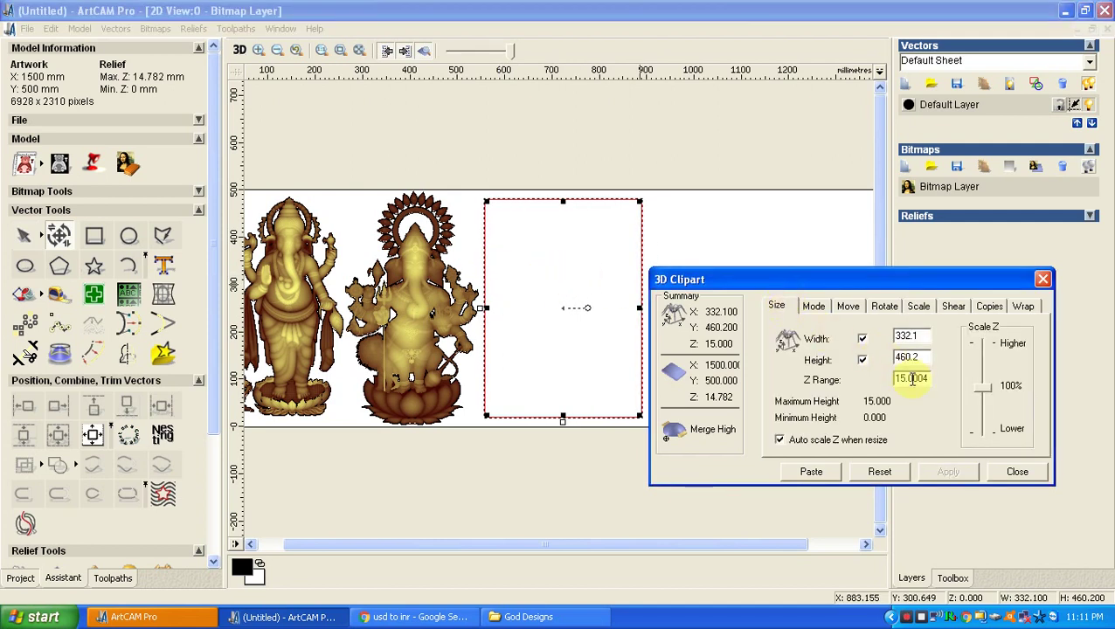
{"action": "left_click", "coordinate": [945, 470]}
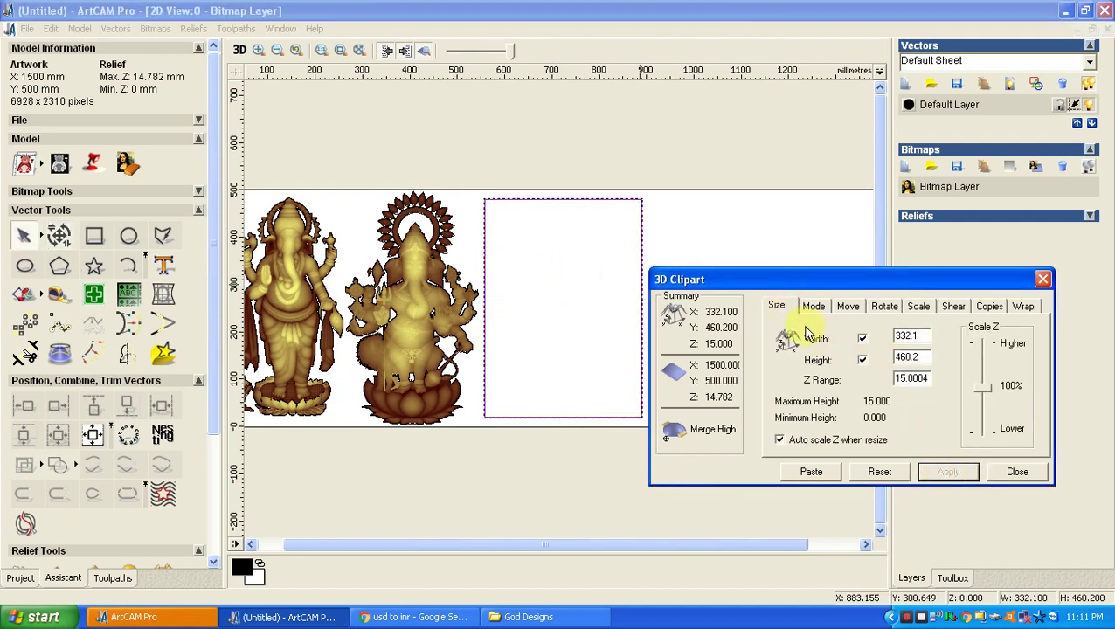
{"action": "left_click", "coordinate": [813, 307]}
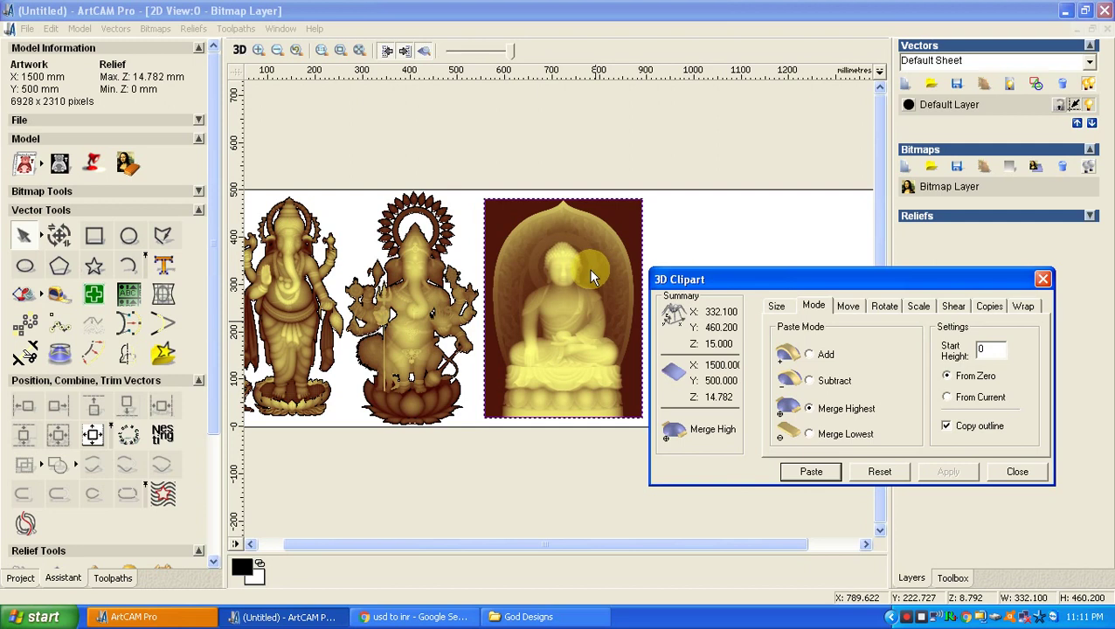
{"action": "left_click", "coordinate": [1042, 278]}
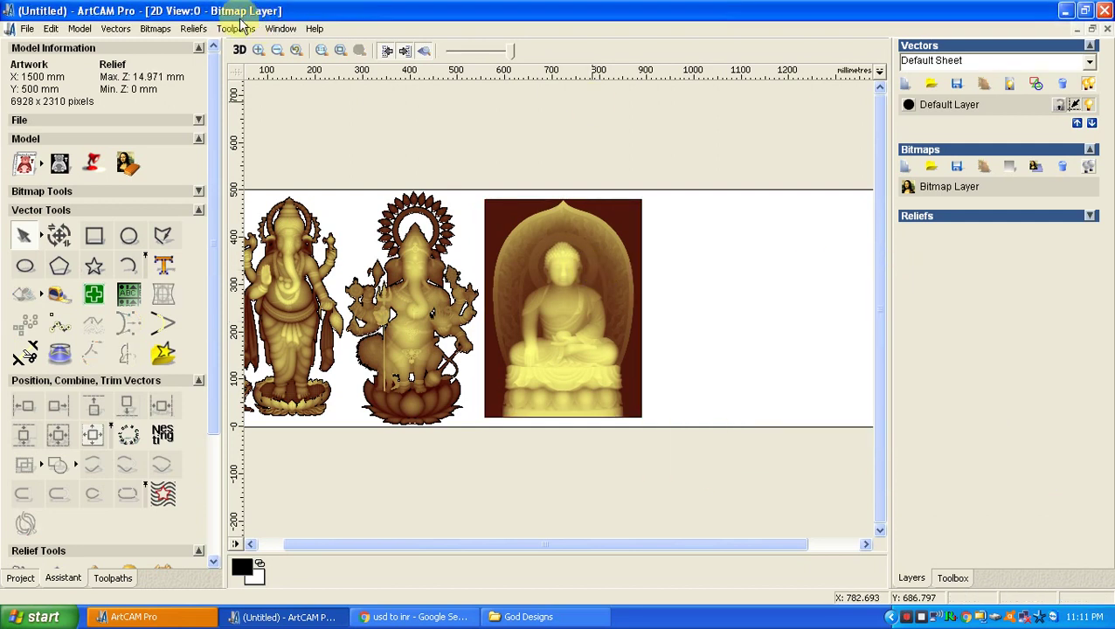
- Start another relief import and list all file types in the poo folder
{"action": "left_click", "coordinate": [193, 28]}
{"action": "left_click", "coordinate": [367, 92]}
{"action": "left_click", "coordinate": [528, 385]}
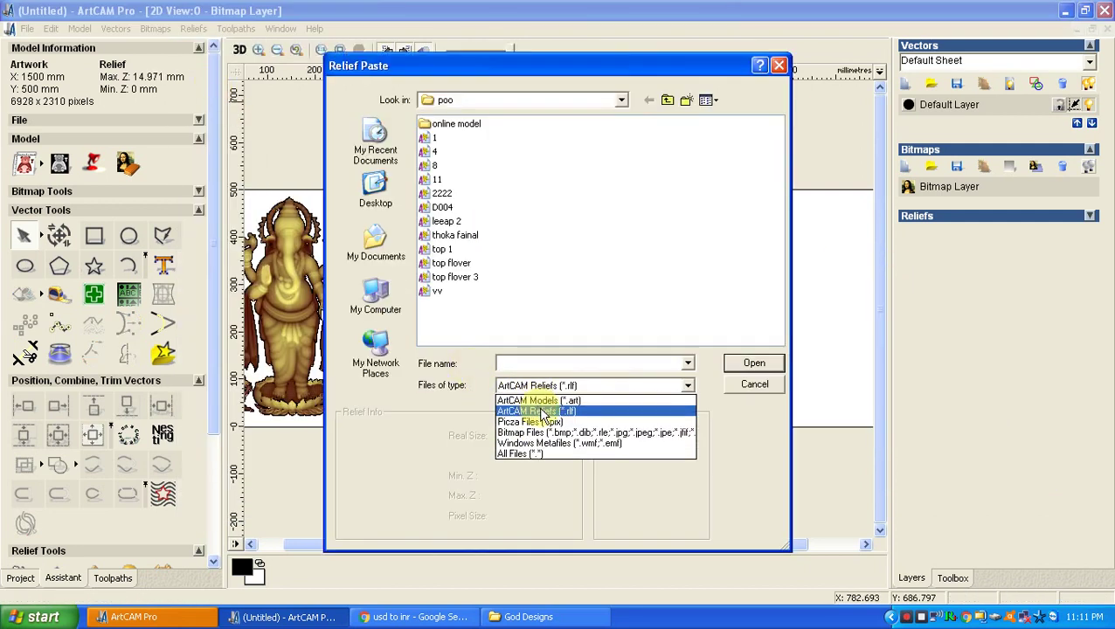
{"action": "left_click", "coordinate": [527, 455]}
- Look through the relief previews in the poo folder and import the Hanuman 03 file
{"action": "left_click", "coordinate": [430, 223]}
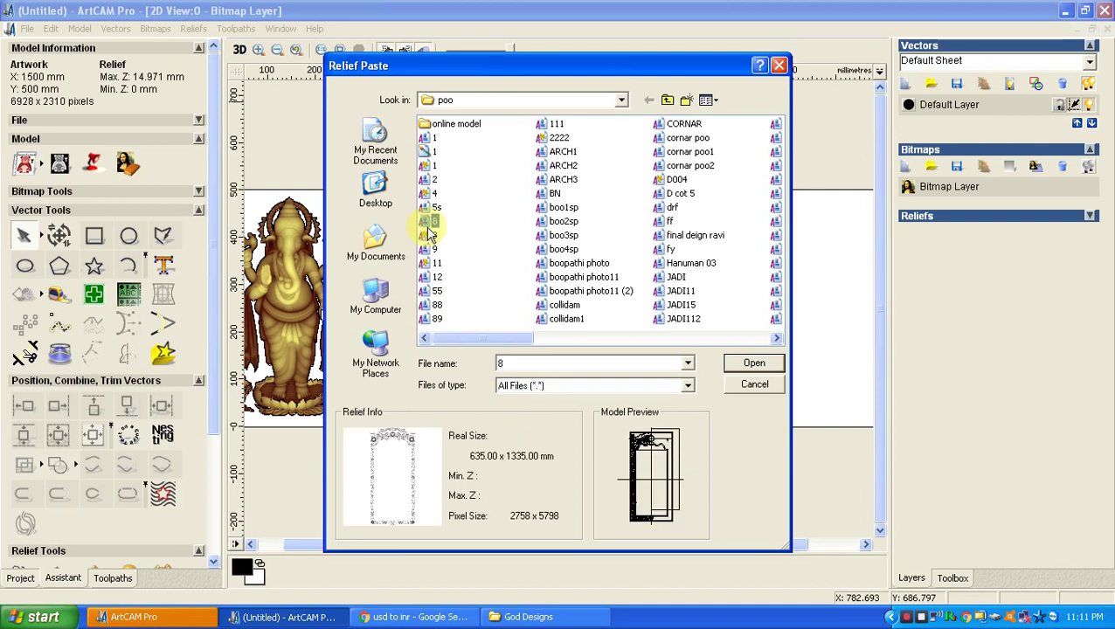
{"action": "key", "text": "Down"}
{"action": "key", "text": "Down"}
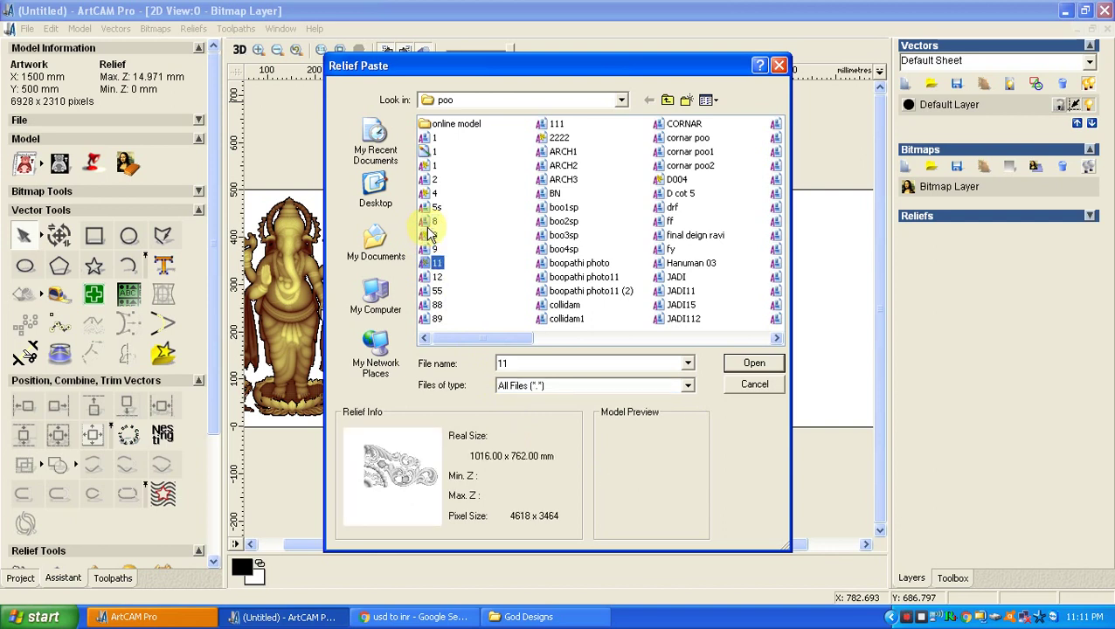
{"action": "key", "text": "Down"}
{"action": "key", "text": "Down"}
{"action": "key", "text": "Down"}
{"action": "key", "text": "Down"}
{"action": "key", "text": "Down"}
{"action": "key", "text": "Down"}
{"action": "key", "text": "Down"}
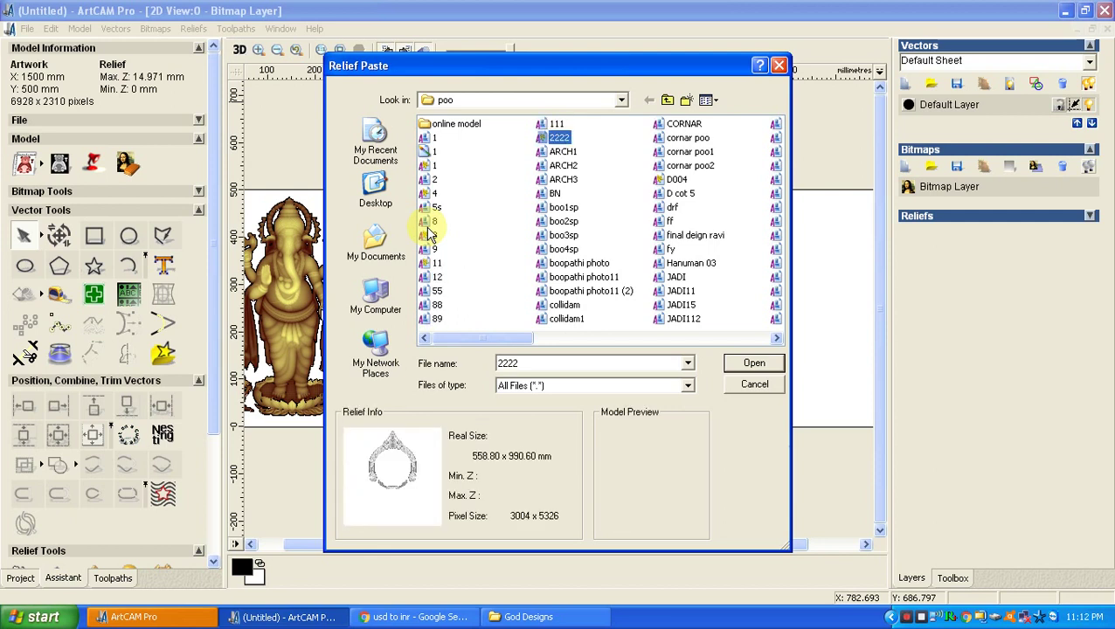
{"action": "key", "text": "Down"}
{"action": "key", "text": "Down"}
{"action": "key", "text": "Down"}
{"action": "key", "text": "Down"}
{"action": "key", "text": "Down"}
{"action": "key", "text": "Down"}
{"action": "key", "text": "Down"}
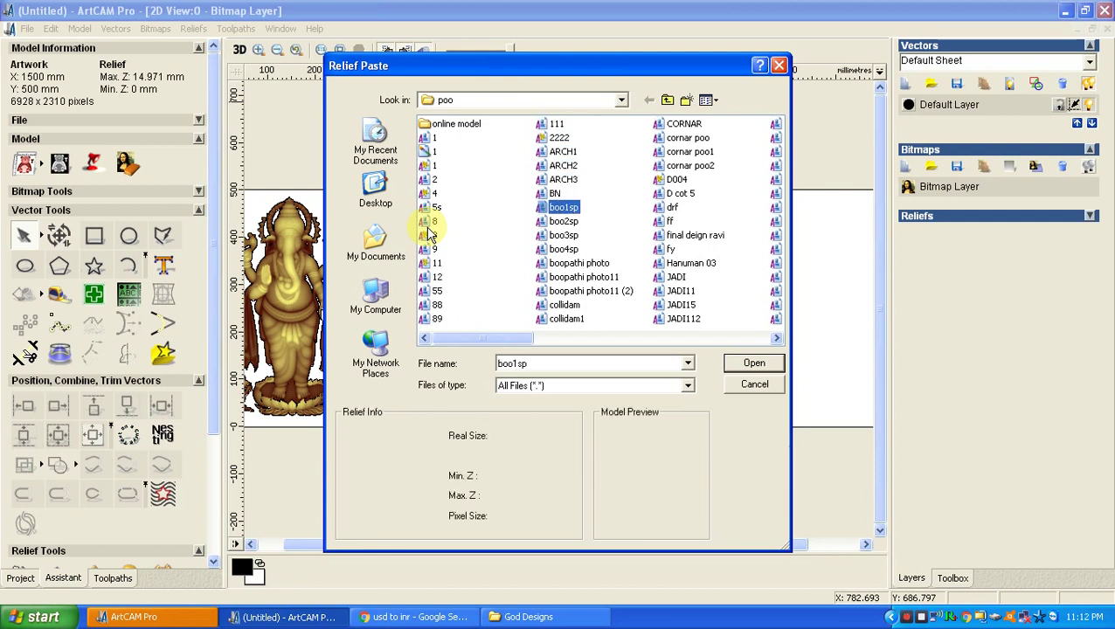
{"action": "key", "text": "Down"}
{"action": "key", "text": "Down"}
{"action": "key", "text": "Down"}
{"action": "key", "text": "Down"}
{"action": "key", "text": "Down"}
{"action": "key", "text": "Down"}
{"action": "key", "text": "Down"}
{"action": "key", "text": "Down"}
{"action": "key", "text": "Down"}
{"action": "key", "text": "Down"}
{"action": "key", "text": "Down"}
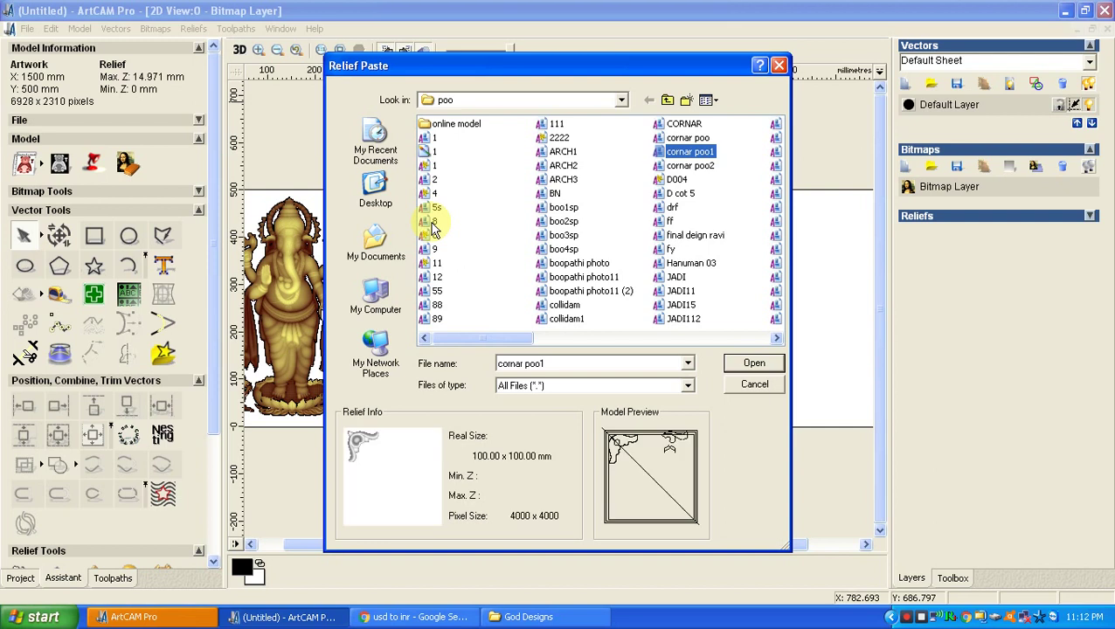
{"action": "key", "text": "Down"}
{"action": "key", "text": "Down"}
{"action": "key", "text": "Down"}
{"action": "key", "text": "Down"}
{"action": "key", "text": "Down"}
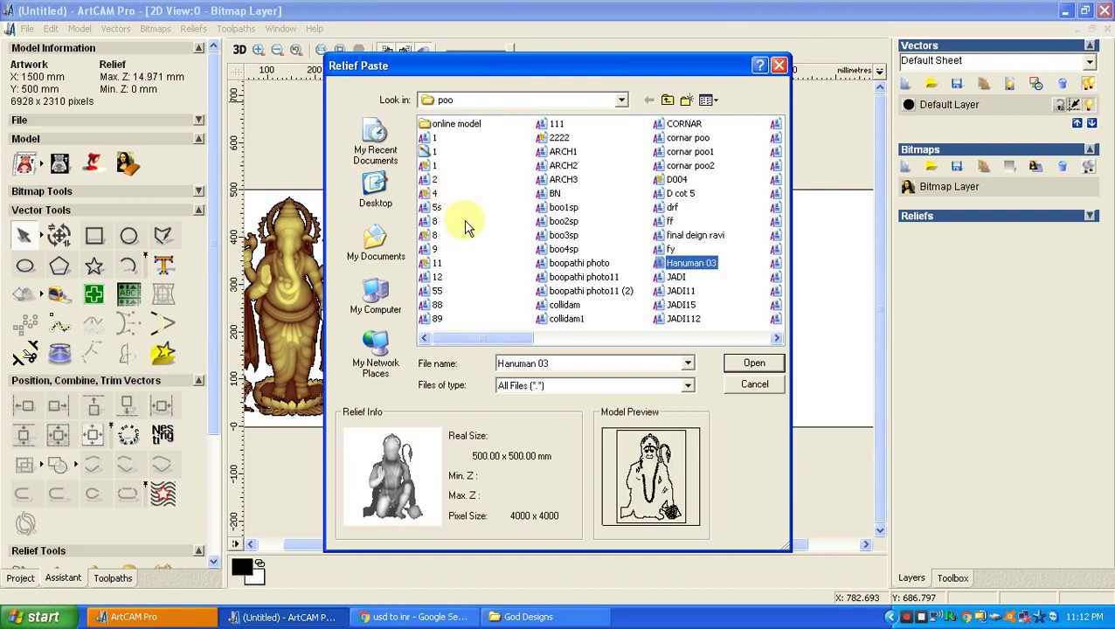
{"action": "left_click", "coordinate": [756, 365]}
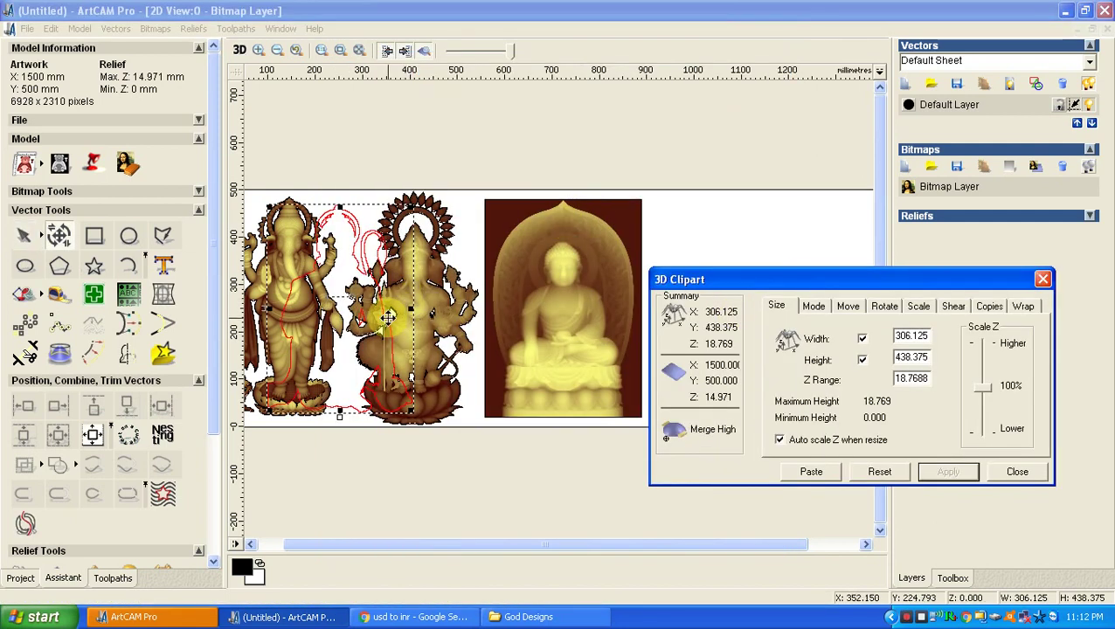
- Move the Hanuman clipart into the empty area just to the right of the Buddha, clear of its edge and within the sheet height
{"action": "left_click_drag", "start_coordinate": [388, 318], "coordinate": [753, 317]}
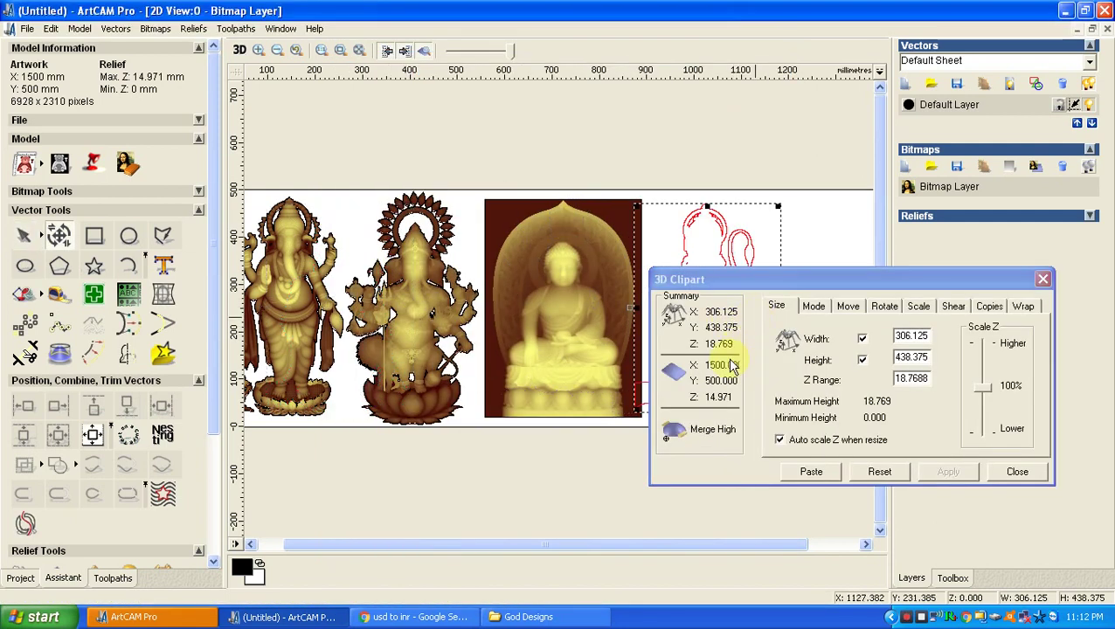
{"action": "scroll", "coordinate": [731, 365], "scroll_direction": "up", "scroll_amount": 1}
{"action": "scroll", "coordinate": [660, 309], "scroll_direction": "down", "scroll_amount": 1}
{"action": "scroll", "coordinate": [727, 322], "scroll_direction": "up", "scroll_amount": 2}
{"action": "scroll", "coordinate": [565, 290], "scroll_direction": "down", "scroll_amount": 1}
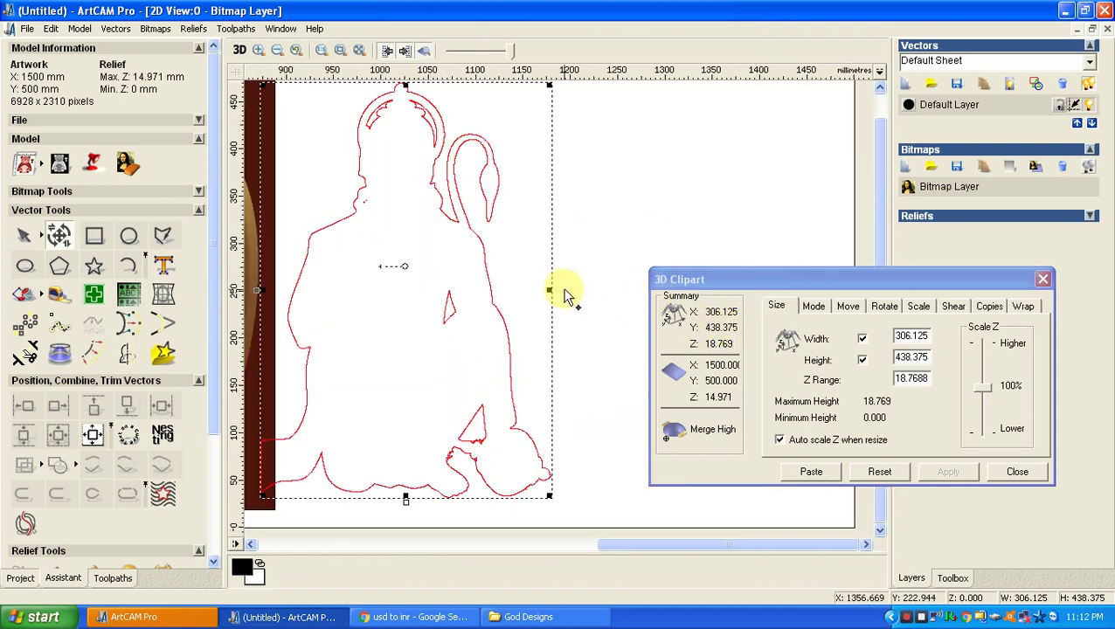
{"action": "left_click_drag", "start_coordinate": [504, 313], "coordinate": [539, 300]}
{"action": "scroll", "coordinate": [531, 248], "scroll_direction": "down", "scroll_amount": 1}
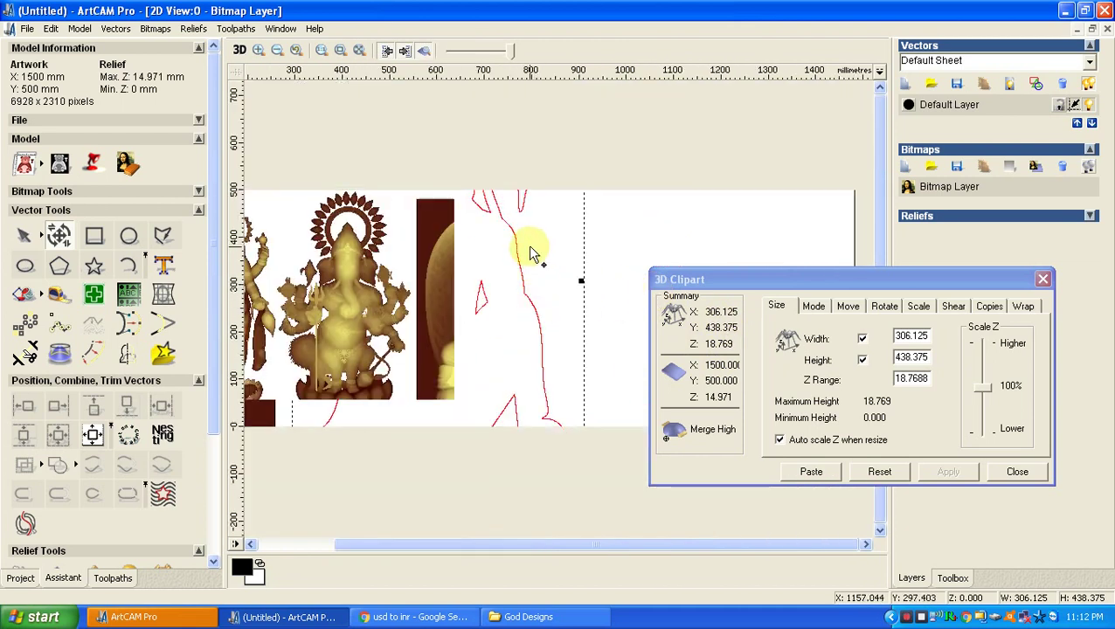
- Scale the Hanuman clipart to 104%
{"action": "left_click", "coordinate": [918, 306]}
{"action": "left_click_drag", "start_coordinate": [913, 400], "coordinate": [912, 400]}
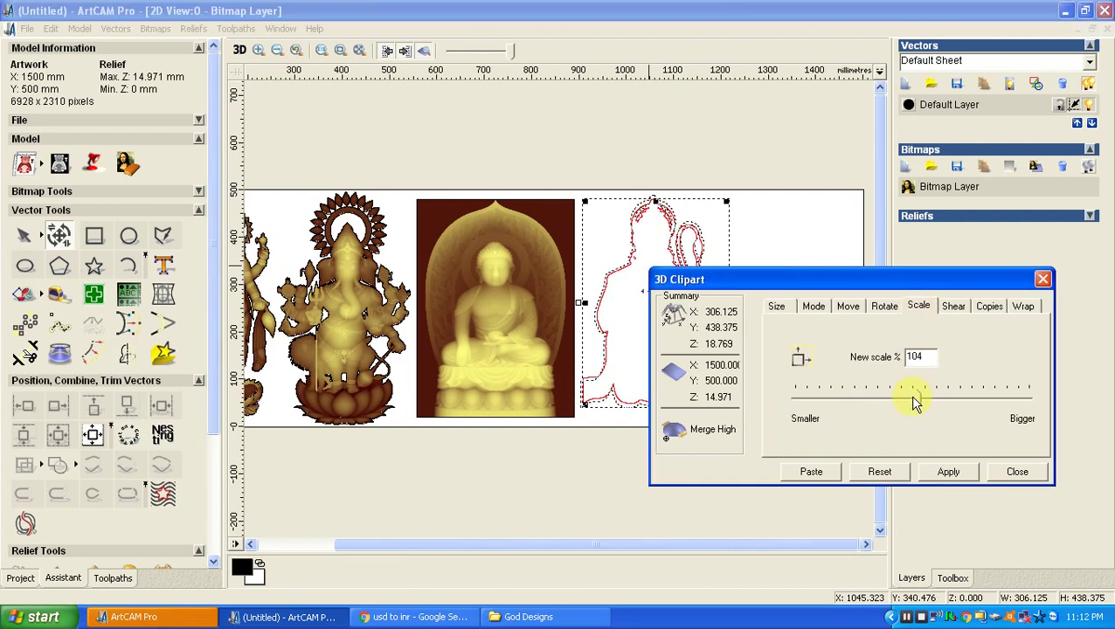
{"action": "left_click", "coordinate": [948, 472]}
- Set the Hanuman clipart's Z range to 15 mm, paste it in Merge Highest mode and close the clipart settings
{"action": "left_click", "coordinate": [777, 305]}
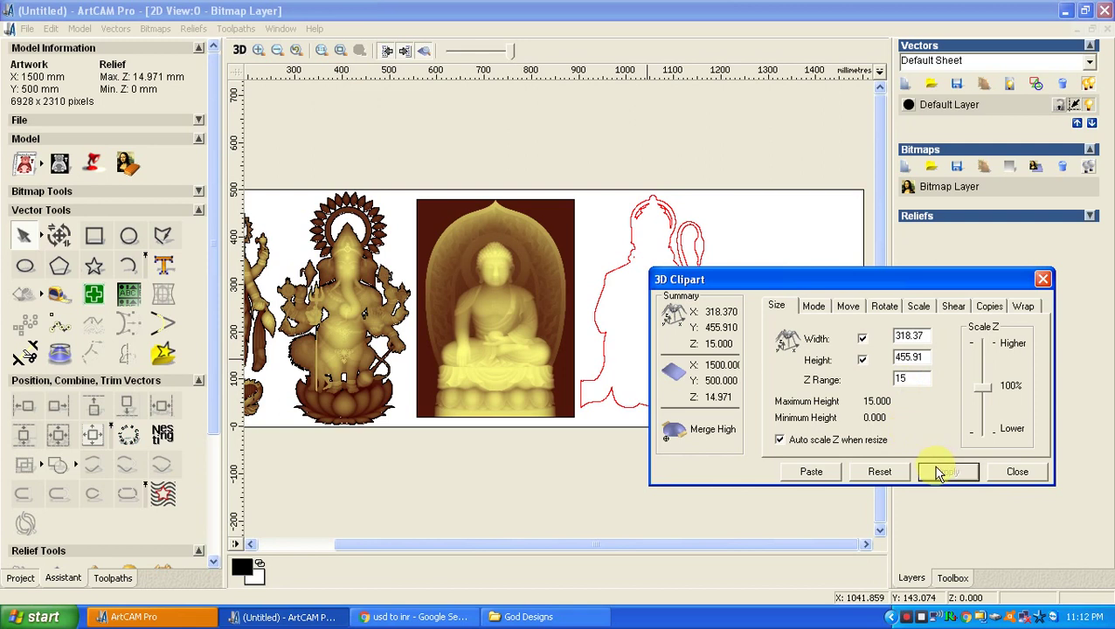
{"action": "left_click", "coordinate": [814, 307]}
{"action": "left_click", "coordinate": [810, 470]}
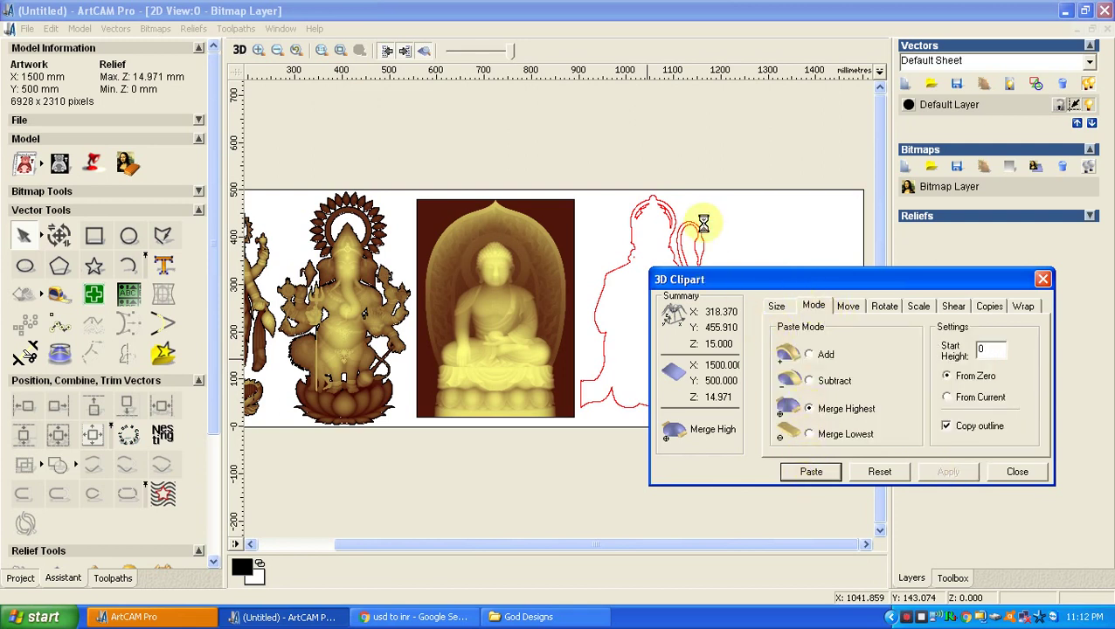
{"action": "scroll", "coordinate": [721, 366], "scroll_direction": "up", "scroll_amount": 1}
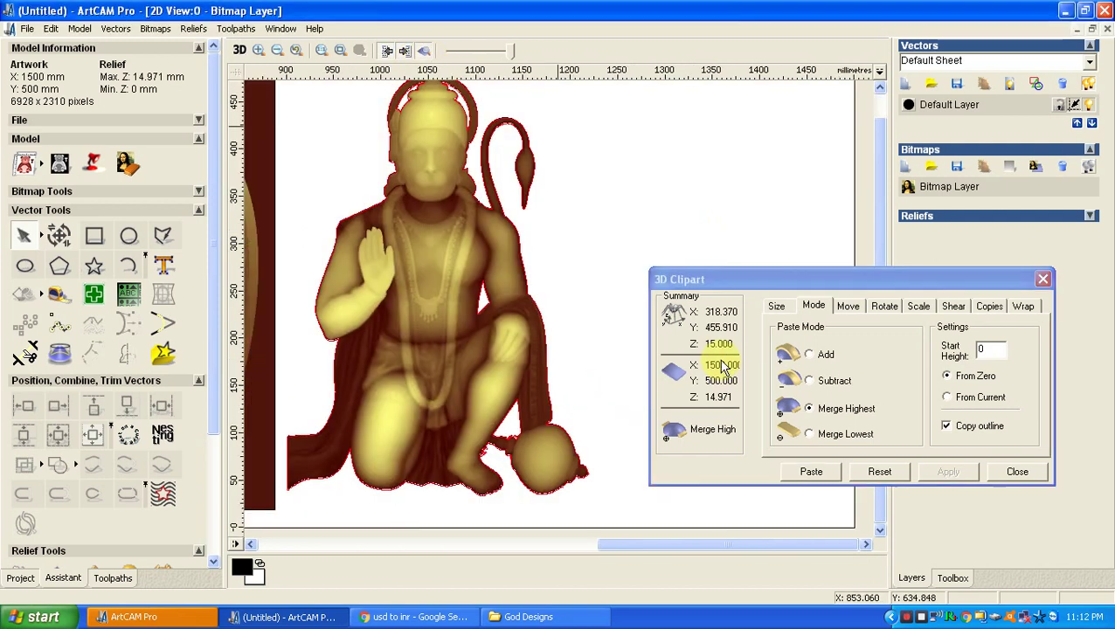
{"action": "left_click", "coordinate": [1042, 279]}
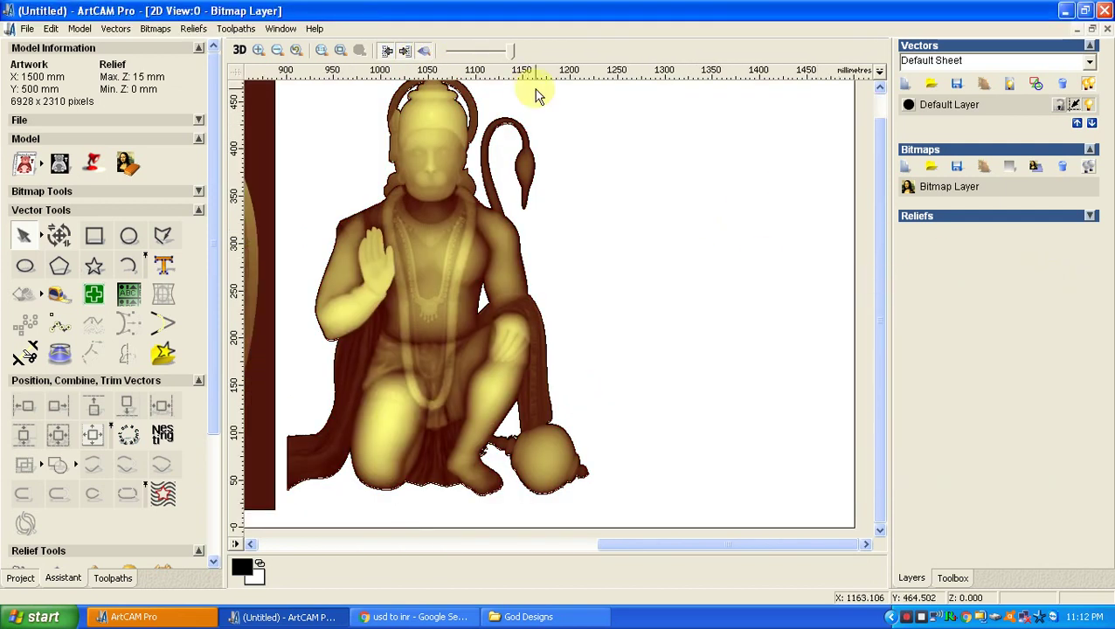
- Open the relief import for a fifth figure and show all file types in the poo folder
{"action": "scroll", "coordinate": [537, 96], "scroll_direction": "down", "scroll_amount": 1}
{"action": "left_click", "coordinate": [193, 28]}
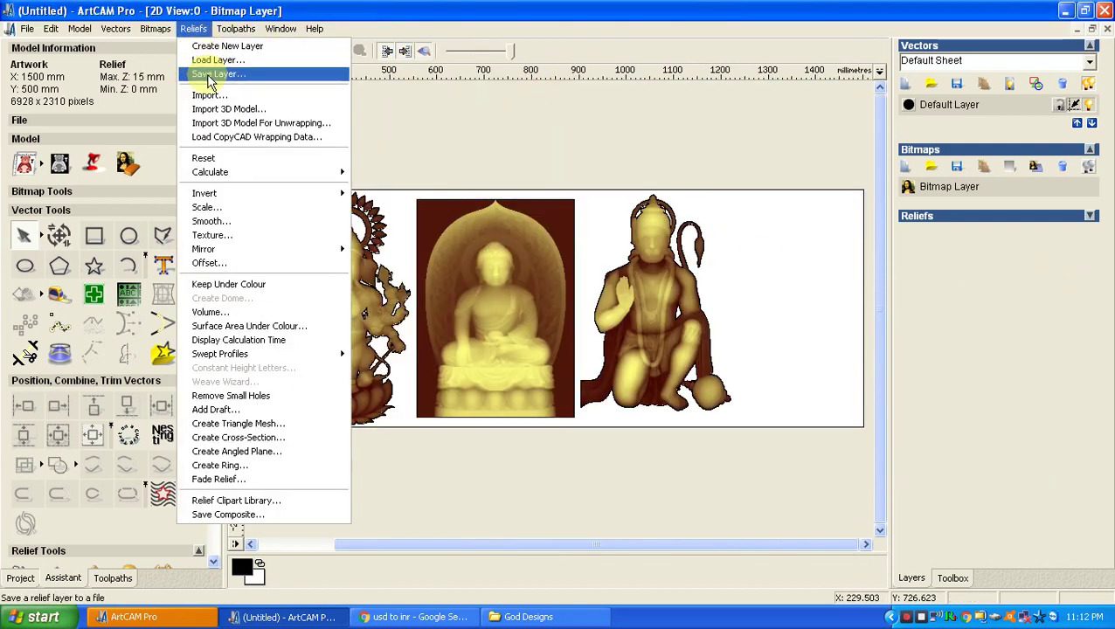
{"action": "left_click", "coordinate": [219, 98]}
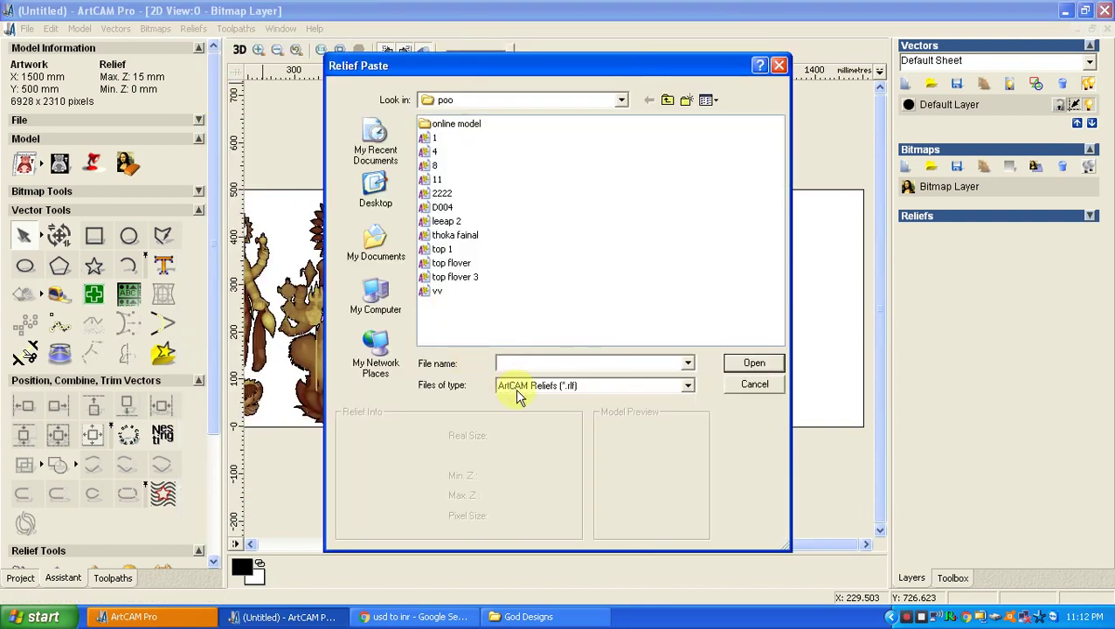
{"action": "left_click", "coordinate": [514, 389]}
{"action": "left_click", "coordinate": [518, 455]}
- Look through the previews near the end of the file list and import the Vishnu relief, 300 × 433.3 mm
{"action": "left_click", "coordinate": [575, 278]}
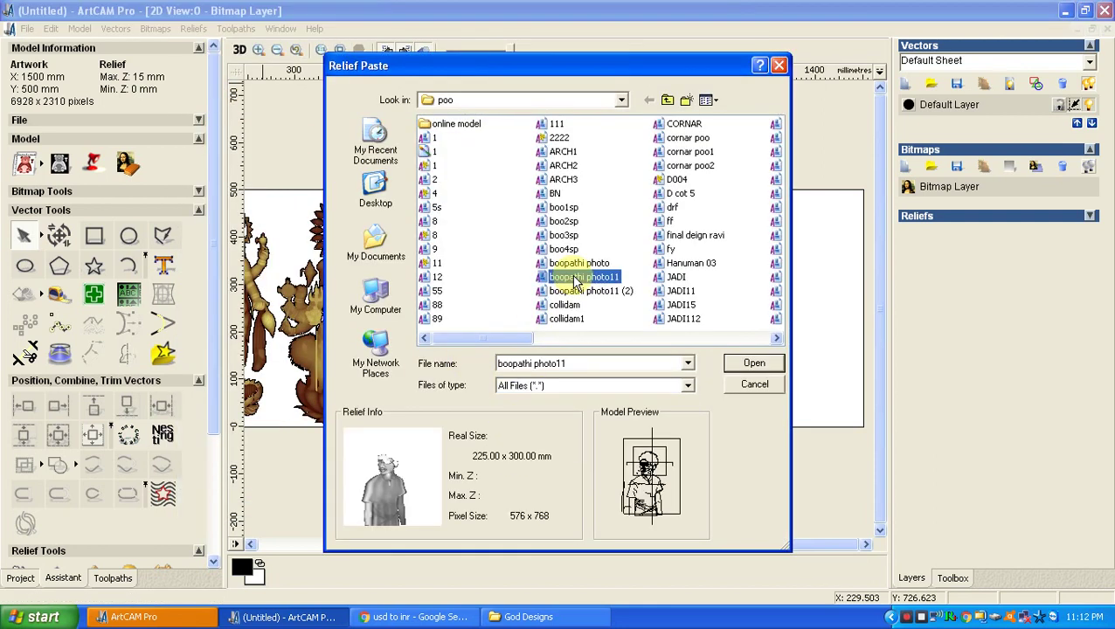
{"action": "key", "text": "End"}
{"action": "key", "text": "Up"}
{"action": "key", "text": "Up"}
{"action": "key", "text": "Up"}
{"action": "key", "text": "Up"}
{"action": "key", "text": "Up"}
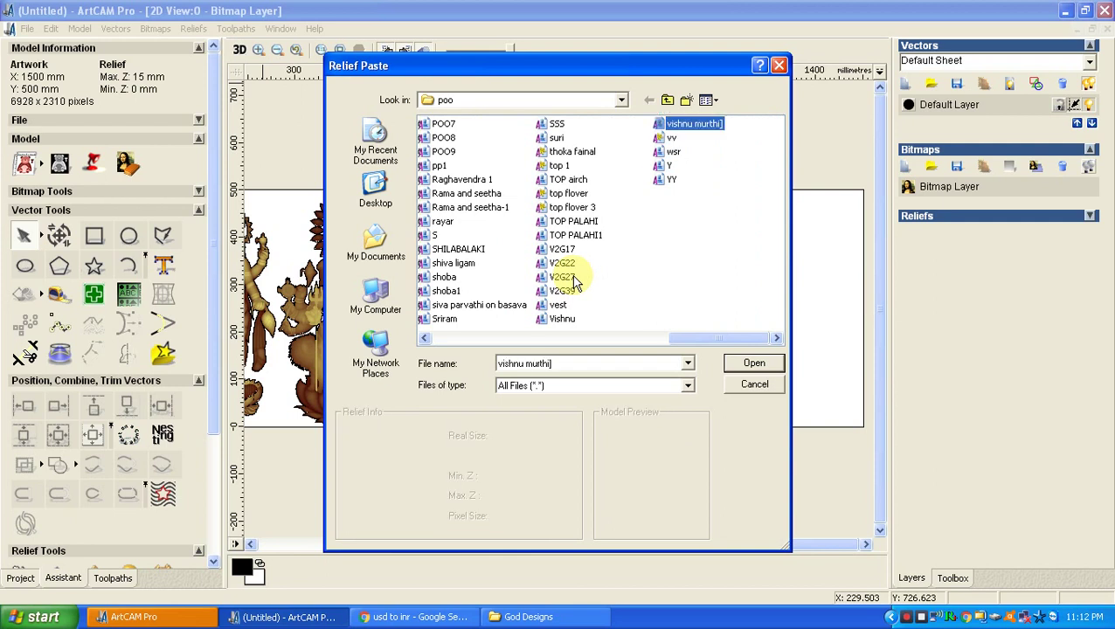
{"action": "key", "text": "Down"}
{"action": "key", "text": "Up"}
{"action": "key", "text": "Down"}
{"action": "key", "text": "Up"}
{"action": "key", "text": "Up"}
{"action": "key", "text": "Up"}
{"action": "key", "text": "Down"}
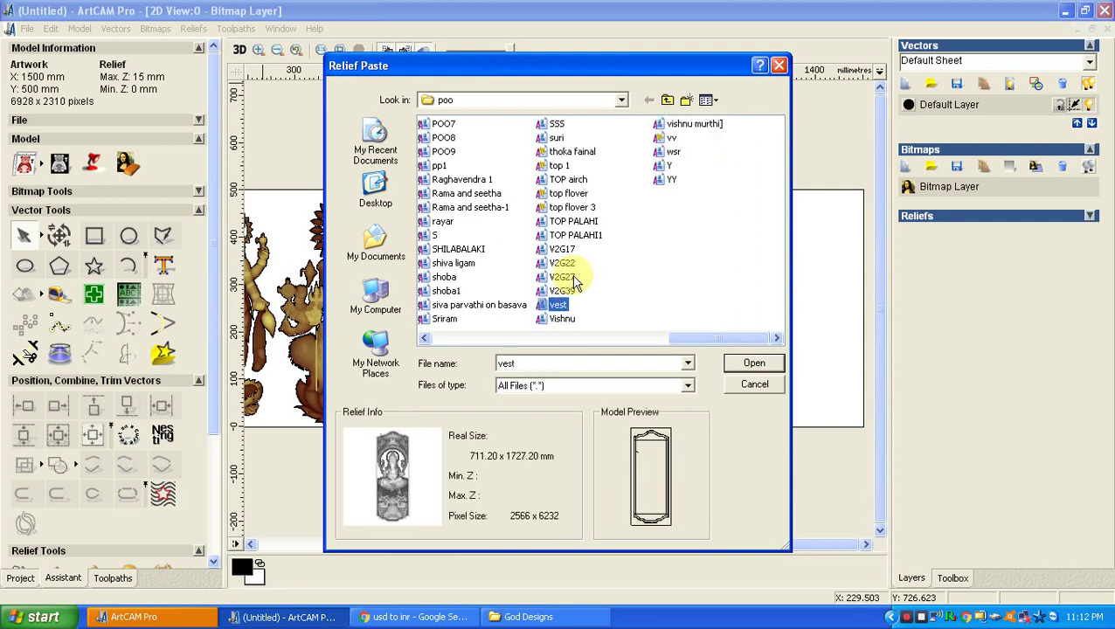
{"action": "key", "text": "Down"}
{"action": "key", "text": "Up"}
{"action": "key", "text": "Down"}
{"action": "key", "text": "Up"}
{"action": "key", "text": "Down"}
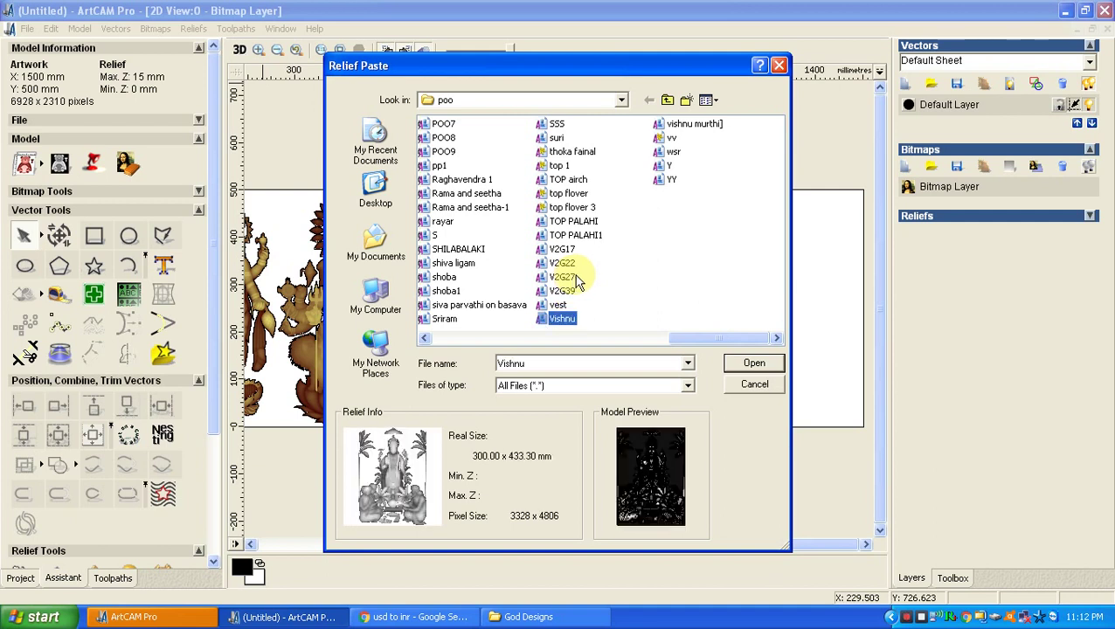
{"action": "left_click", "coordinate": [756, 365]}
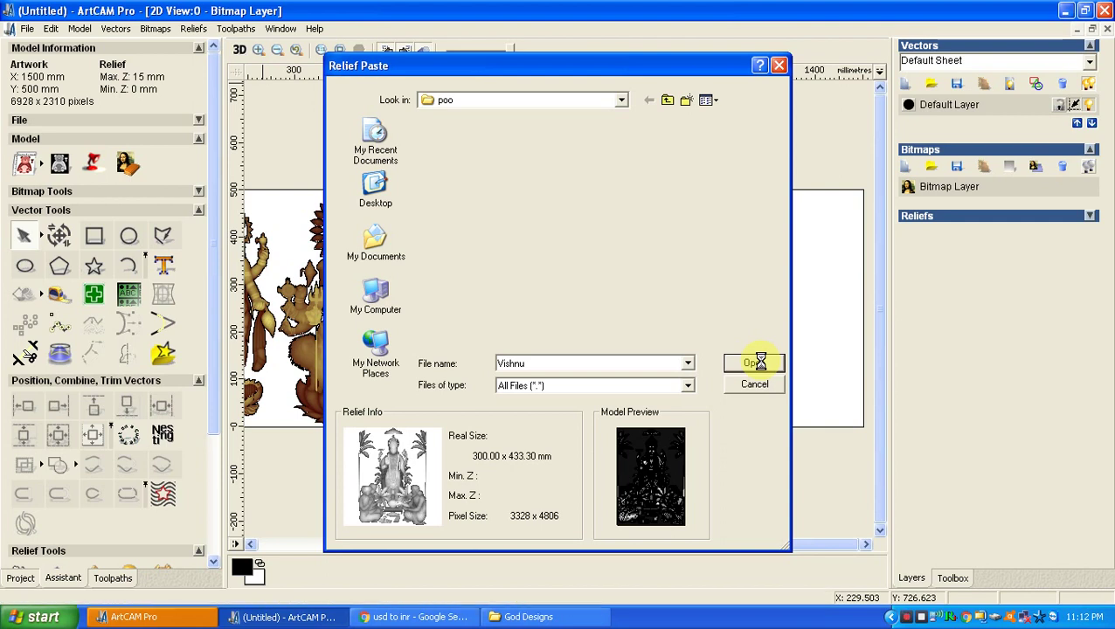
- Position the Vishnu clipart between the Hanuman relief and the model's far edge, within the model's height
{"action": "left_click_drag", "start_coordinate": [261, 338], "coordinate": [1037, 469]}
{"action": "scroll", "coordinate": [826, 274], "scroll_direction": "down", "scroll_amount": 1}
{"action": "scroll", "coordinate": [739, 316], "scroll_direction": "up", "scroll_amount": 2}
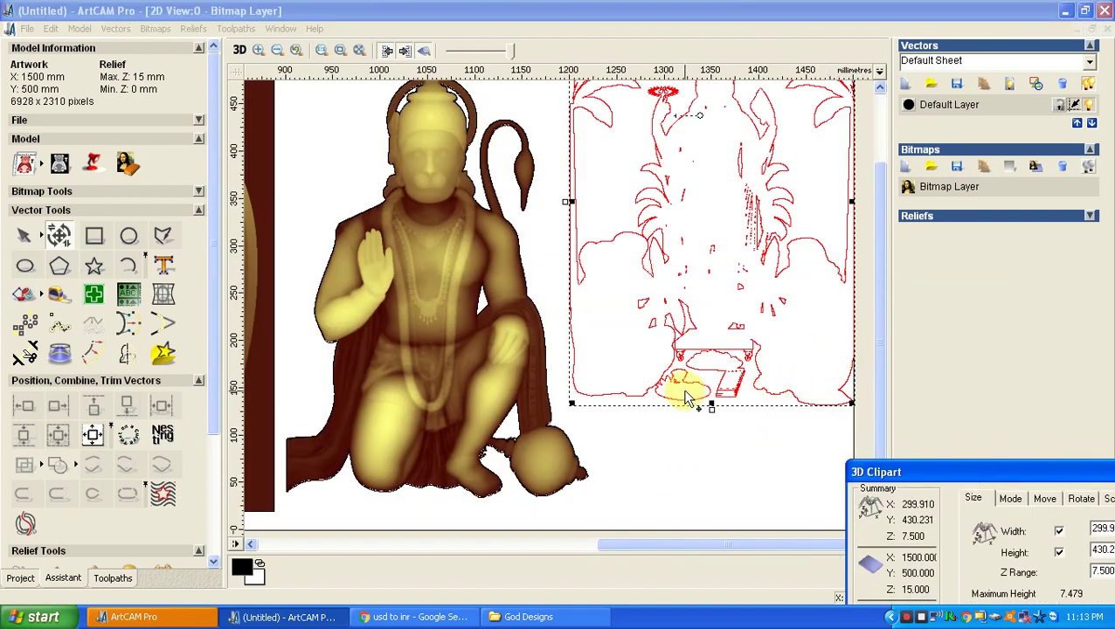
{"action": "left_click_drag", "start_coordinate": [690, 383], "coordinate": [691, 466]}
{"action": "scroll", "coordinate": [711, 367], "scroll_direction": "down", "scroll_amount": 1}
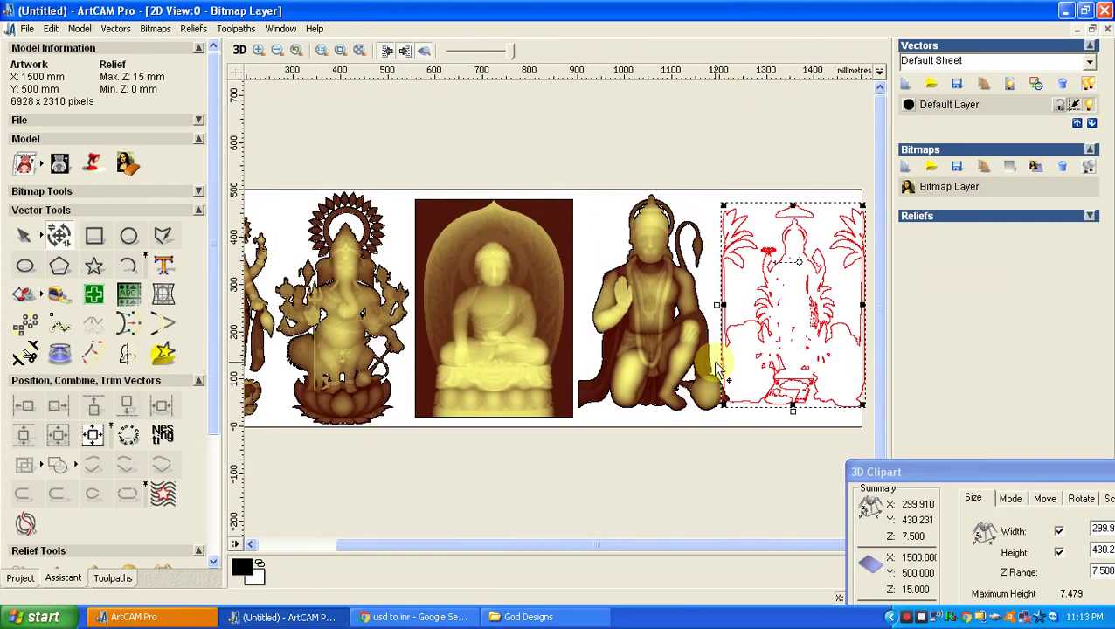
{"action": "scroll", "coordinate": [802, 271], "scroll_direction": "up", "scroll_amount": 1}
- Scale the Vishnu clipart to 92%
{"action": "left_click_drag", "start_coordinate": [975, 470], "coordinate": [940, 430]}
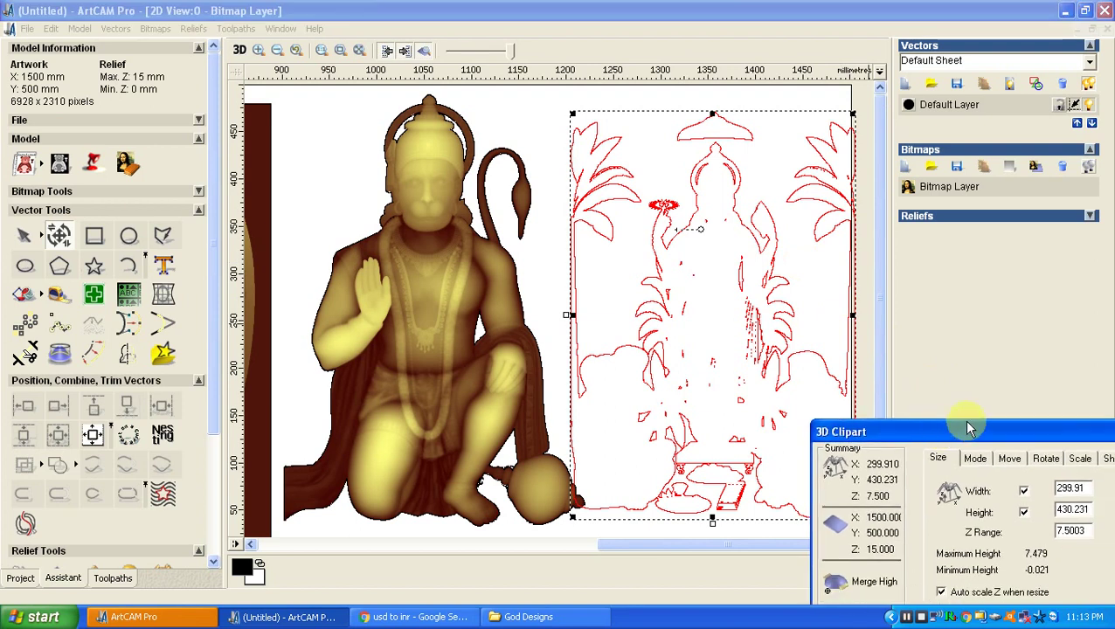
{"action": "left_click", "coordinate": [1083, 459]}
{"action": "left_click_drag", "start_coordinate": [1068, 550], "coordinate": [1064, 550]}
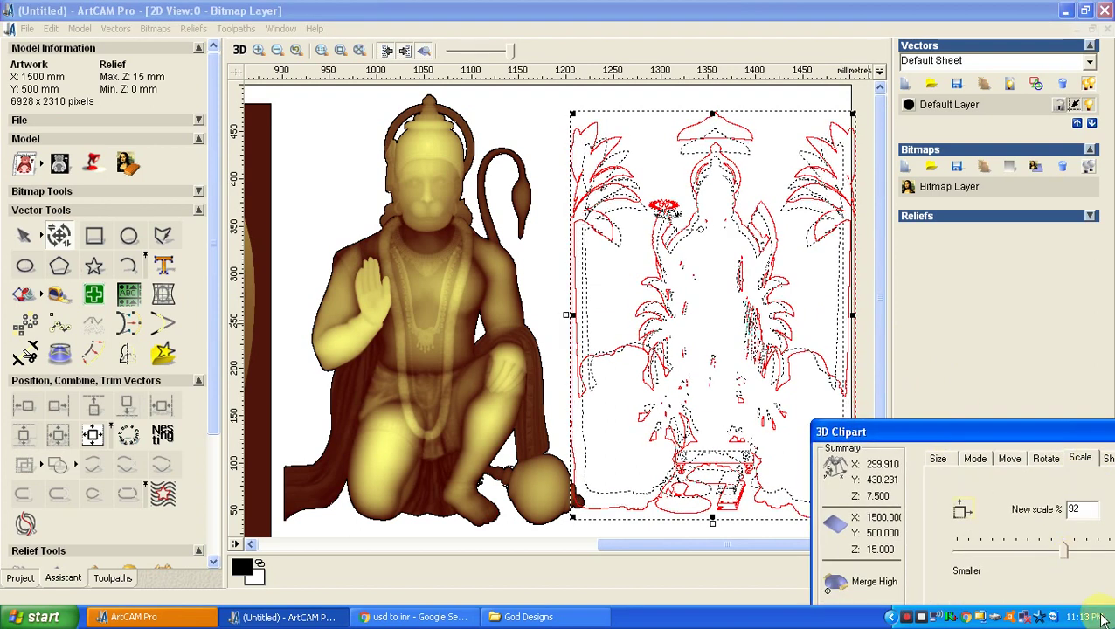
{"action": "left_click_drag", "start_coordinate": [1036, 434], "coordinate": [1042, 323]}
{"action": "left_click", "coordinate": [1097, 511]}
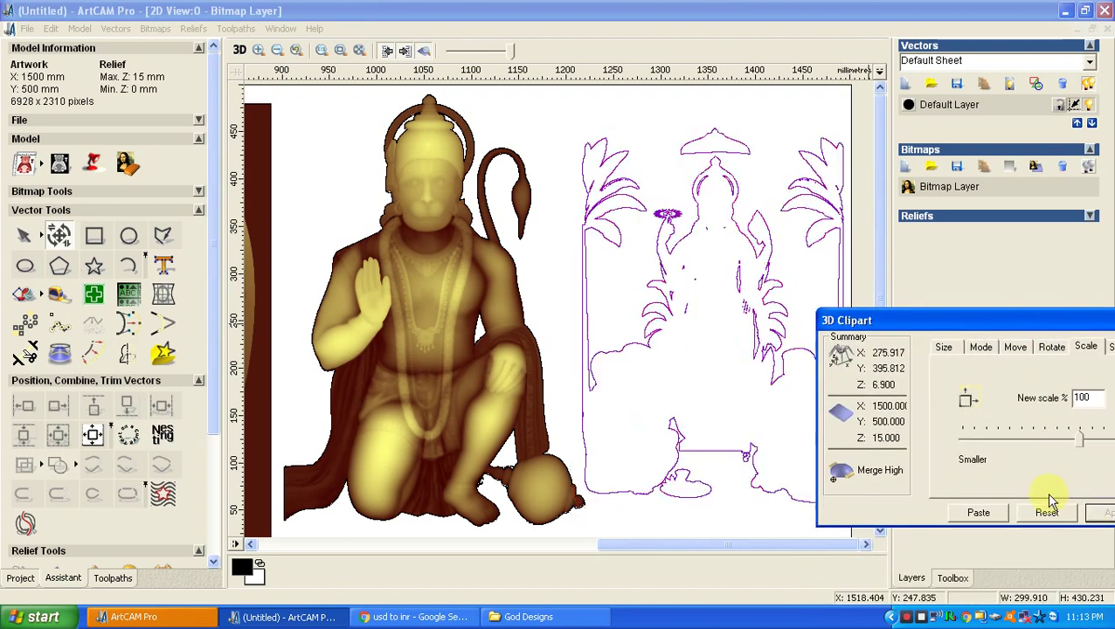
{"action": "left_click", "coordinate": [796, 268]}
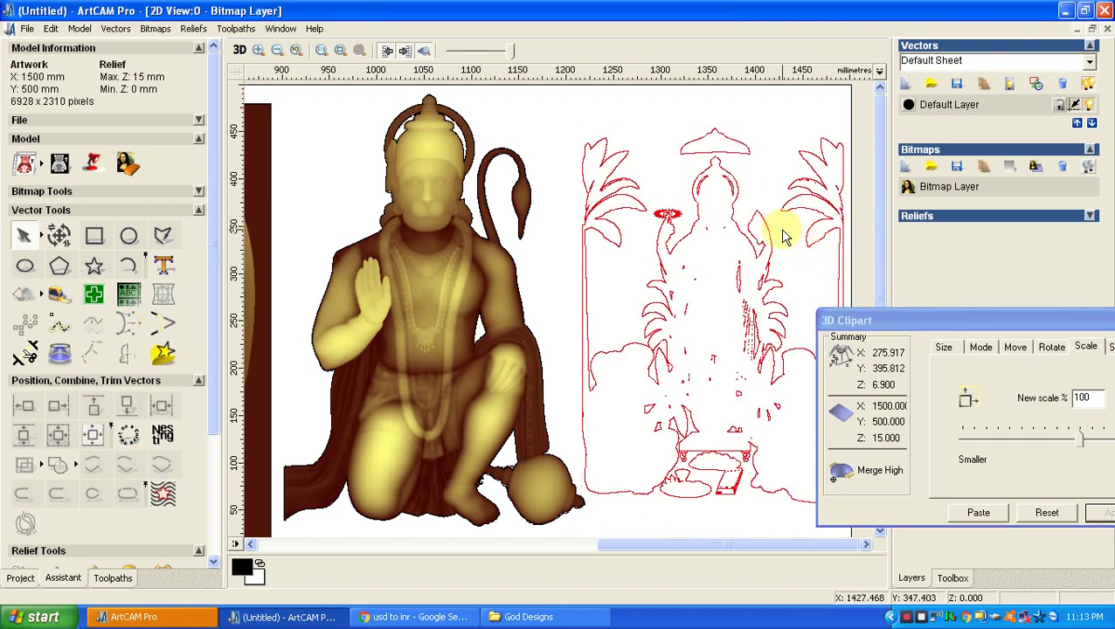
- Set the Vishnu clipart's Z range to 15 mm
{"action": "left_click", "coordinate": [945, 348]}
{"action": "type", "text": "15"}
{"action": "left_click", "coordinate": [1102, 513]}
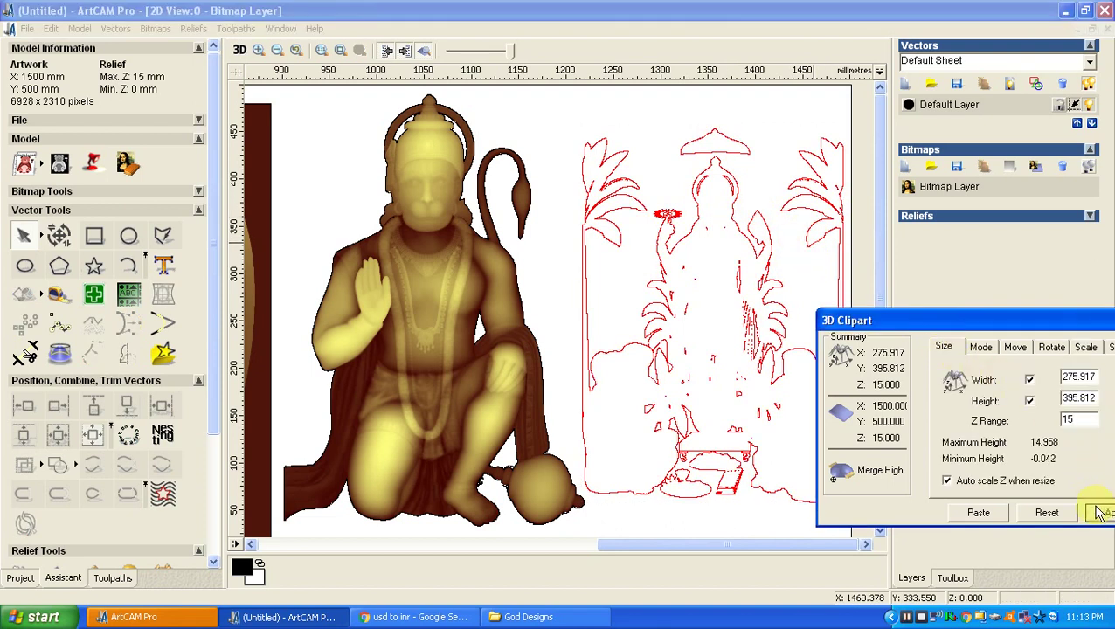
- Paste the Vishnu clipart into the relief in Merge Highest mode and close the clipart settings
{"action": "left_click", "coordinate": [980, 347]}
{"action": "left_click", "coordinate": [979, 513]}
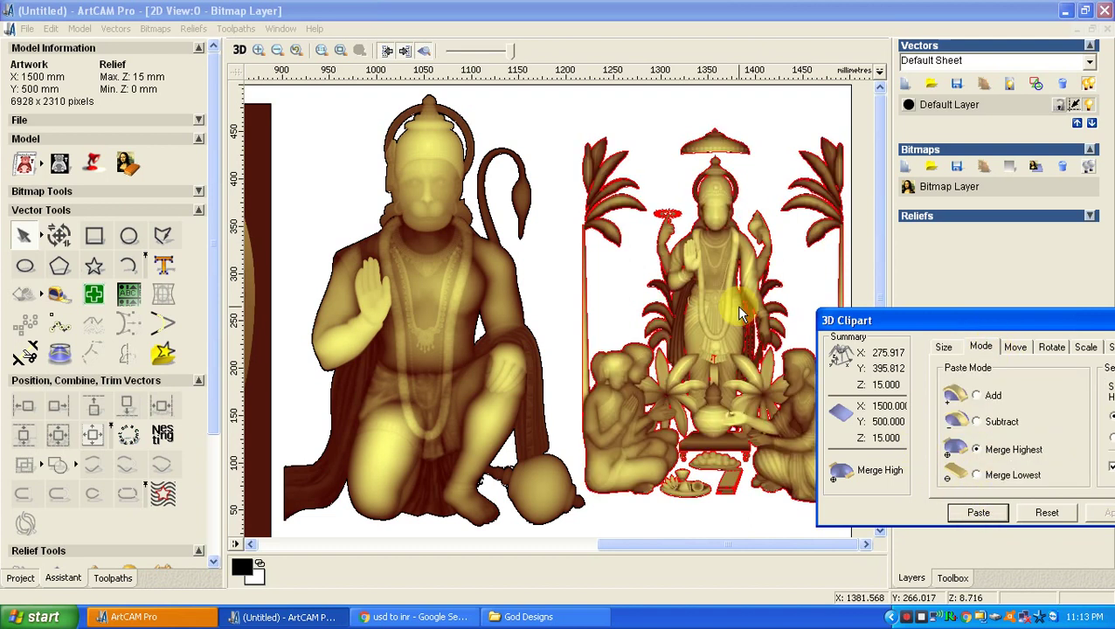
{"action": "scroll", "coordinate": [756, 311], "scroll_direction": "up", "scroll_amount": 2}
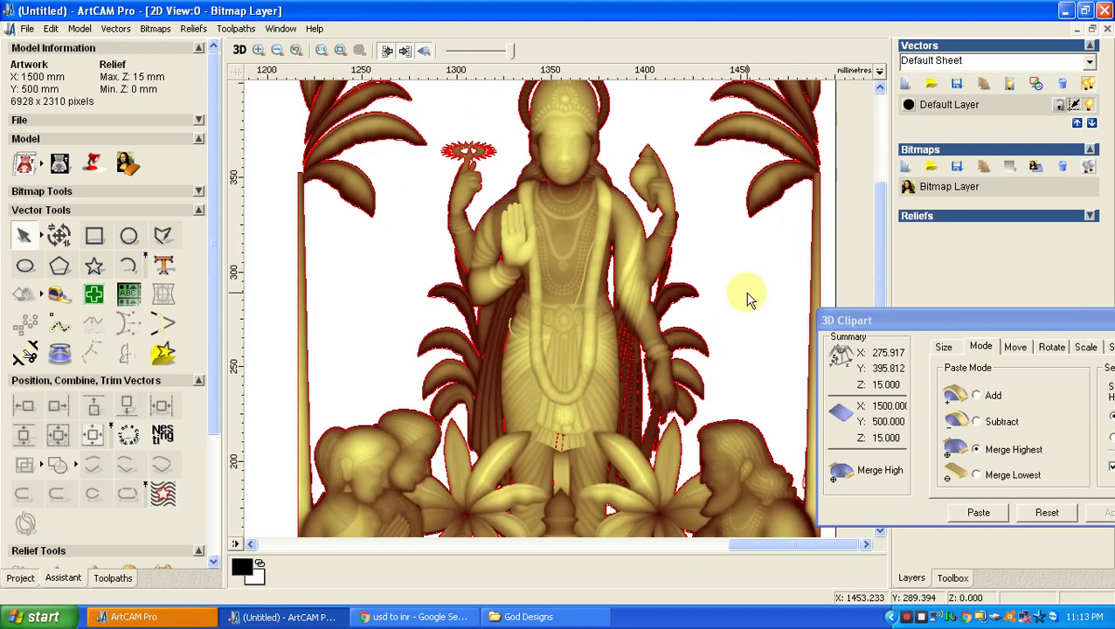
{"action": "scroll", "coordinate": [747, 298], "scroll_direction": "down", "scroll_amount": 2}
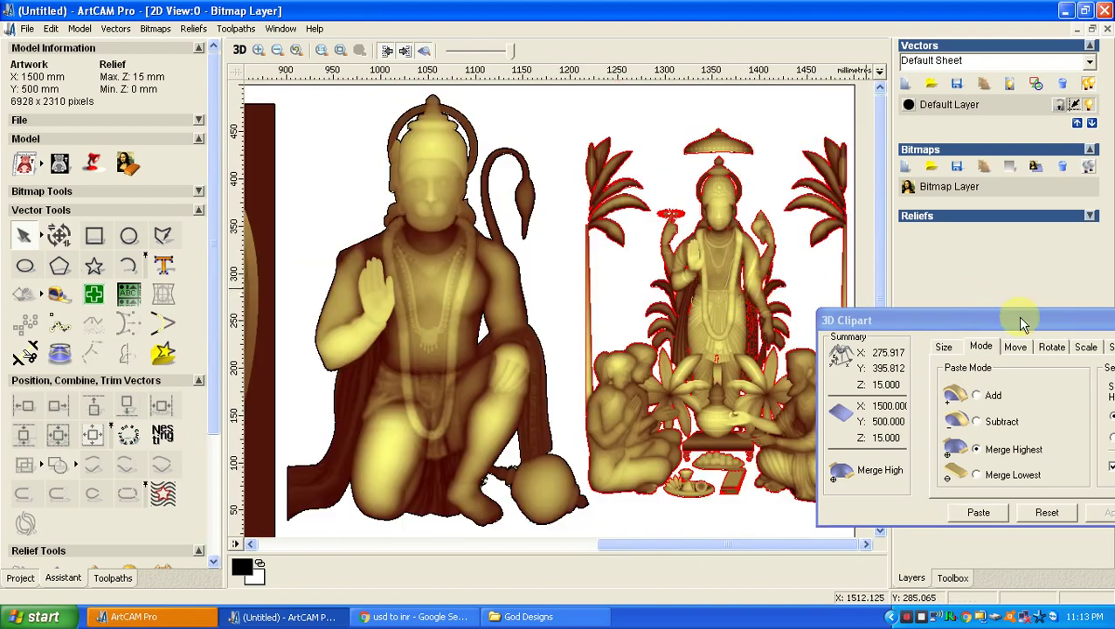
{"action": "left_click_drag", "start_coordinate": [1021, 321], "coordinate": [925, 302]}
{"action": "left_click", "coordinate": [975, 303]}
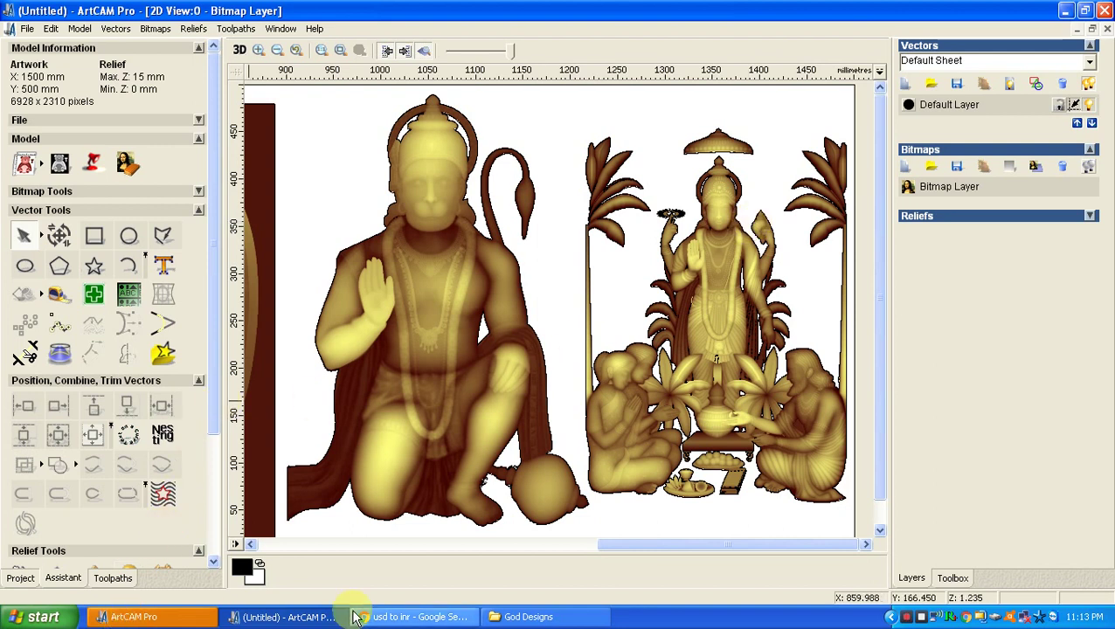
{"action": "left_click", "coordinate": [911, 619]}
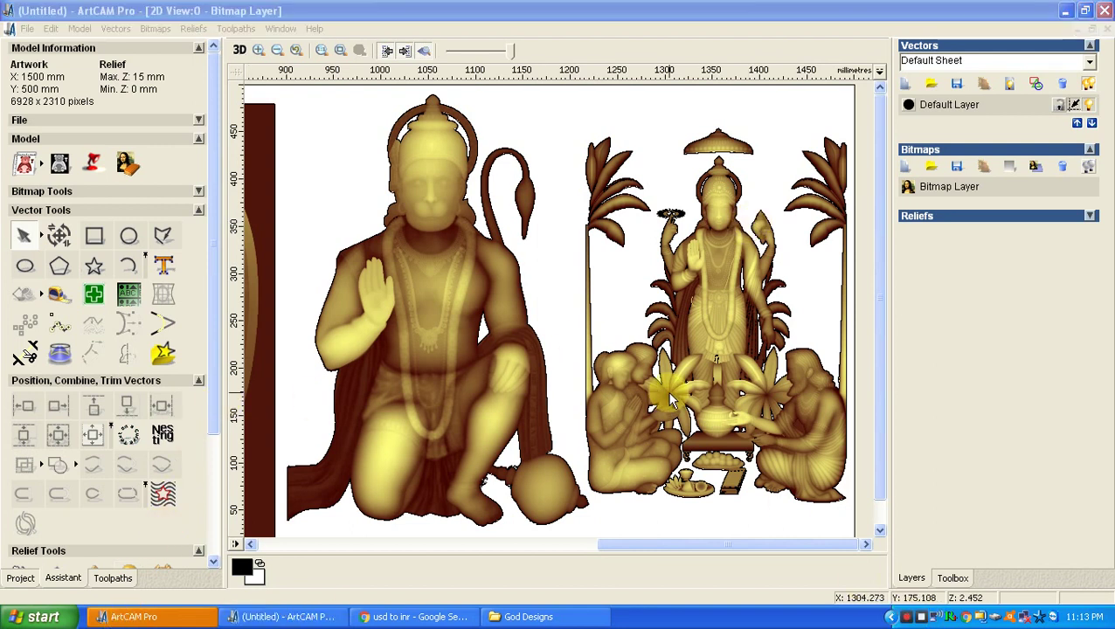
{"action": "left_click_drag", "start_coordinate": [709, 544], "coordinate": [515, 559]}
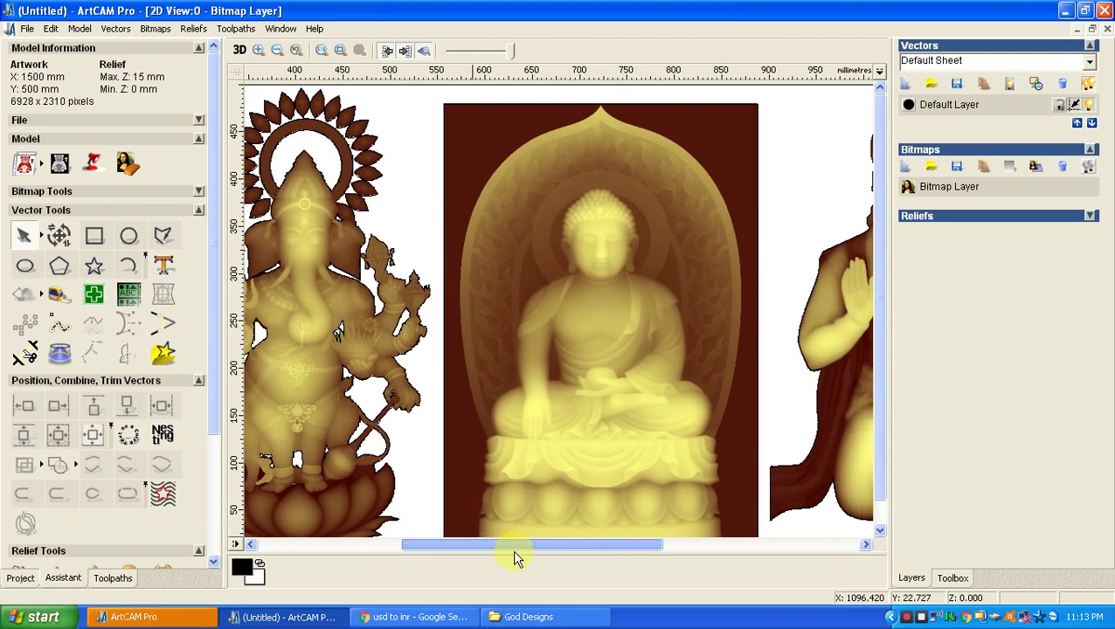
{"action": "left_click_drag", "start_coordinate": [515, 559], "coordinate": [377, 563]}
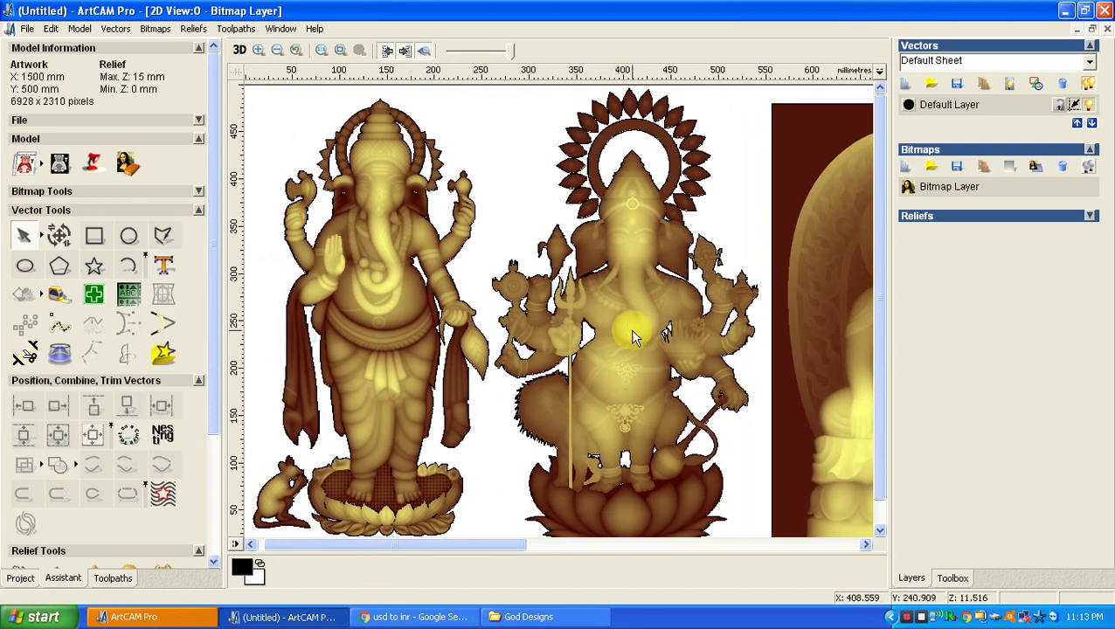